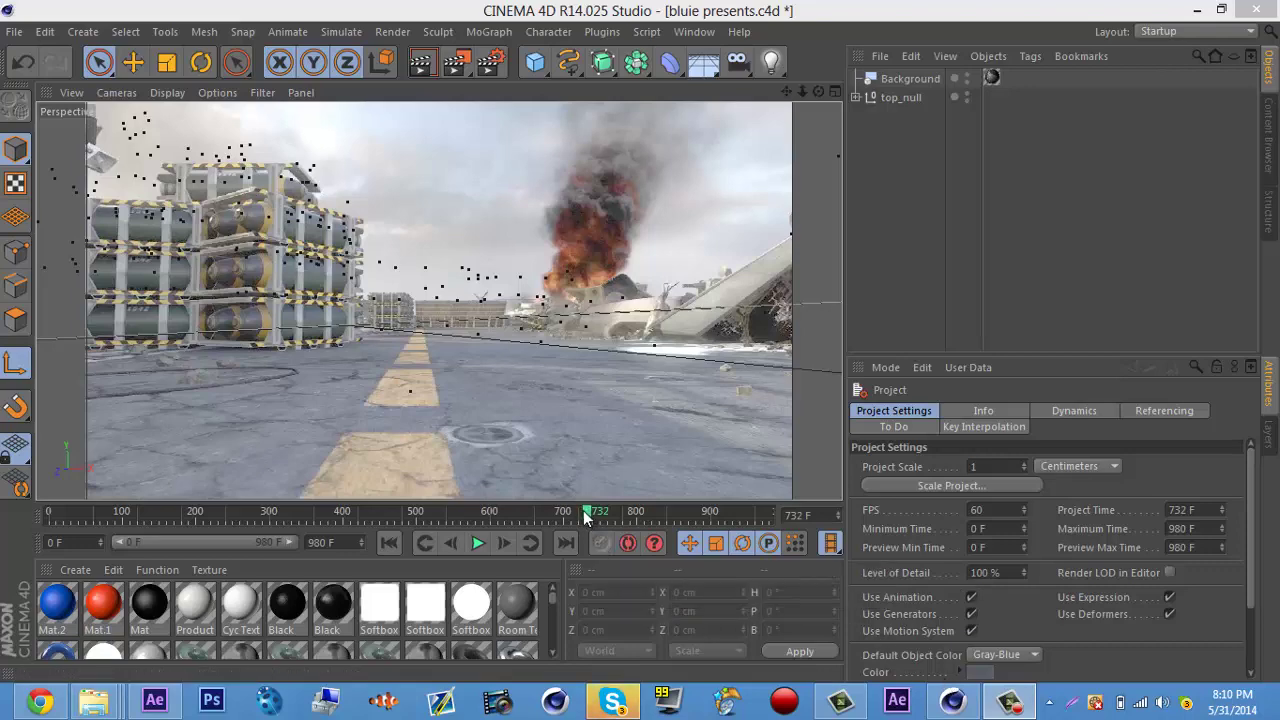
- Scrub the timeline back to frame 517 and open the MoGraph menu to add MoText
drag(587, 514, 429, 512)
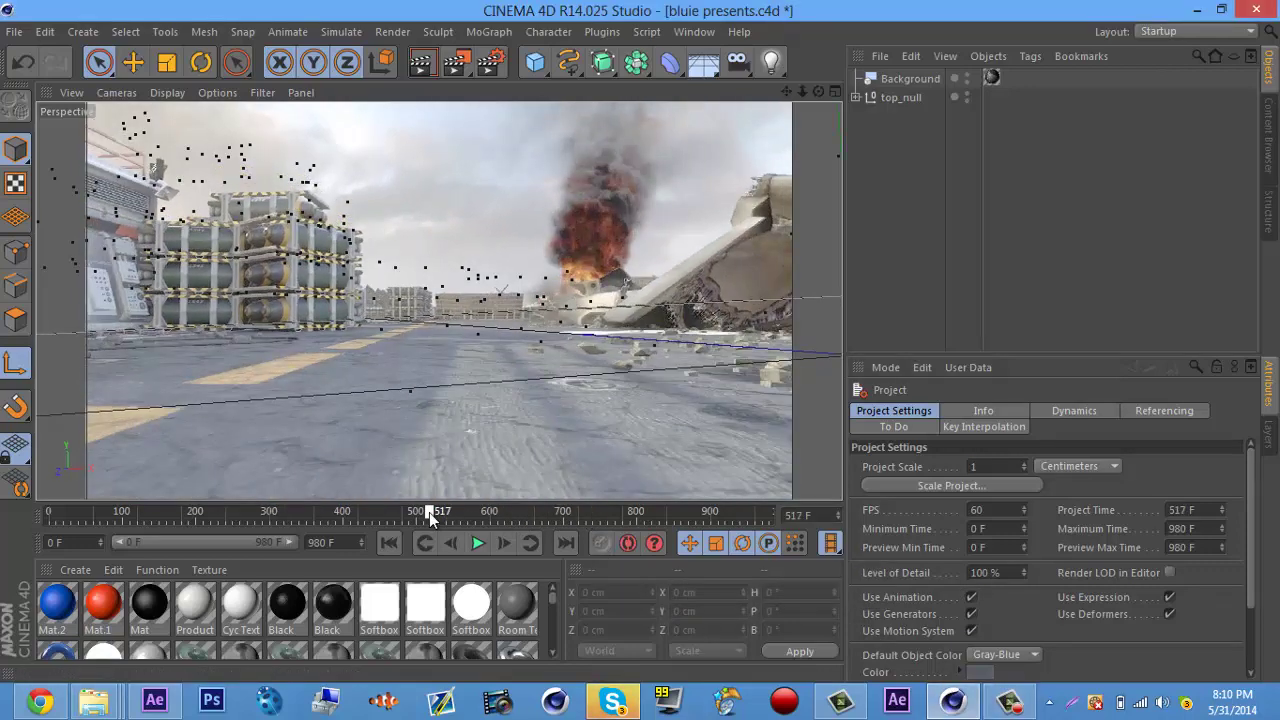
click(489, 32)
- Add a MoText object, then push it back and left while scrubbing frames 390–526
click(524, 243)
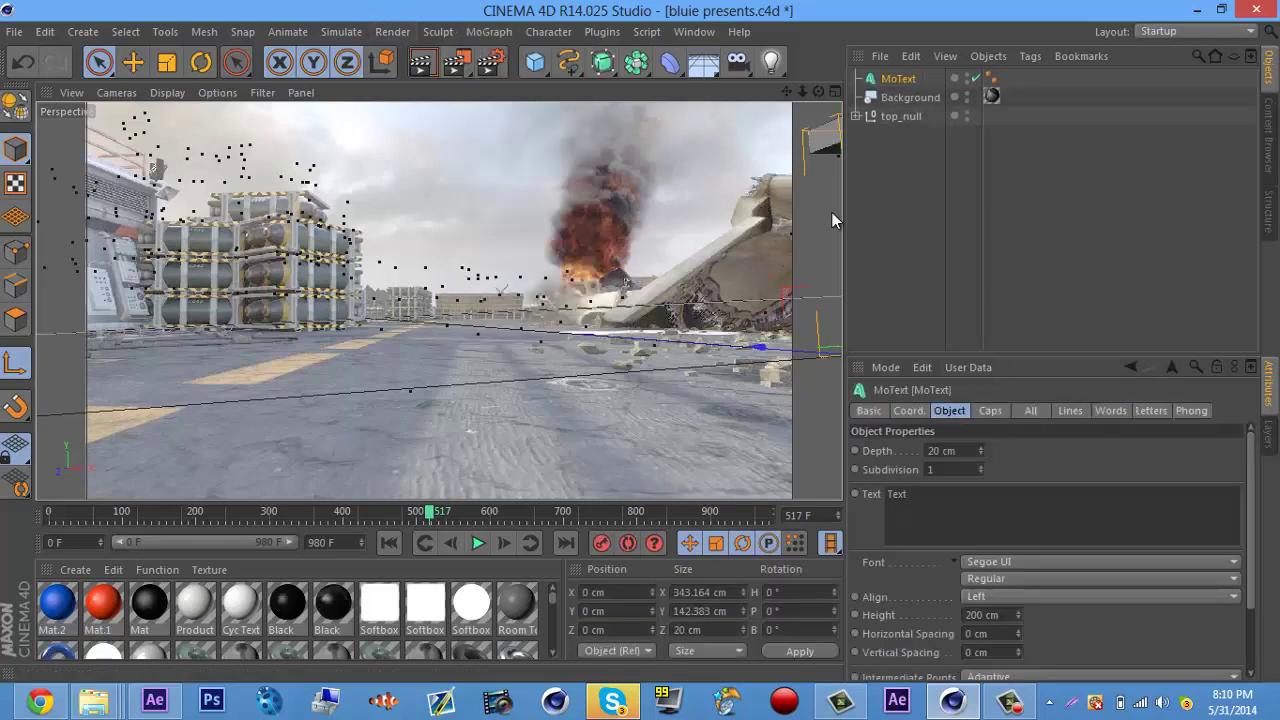
drag(454, 512, 338, 505)
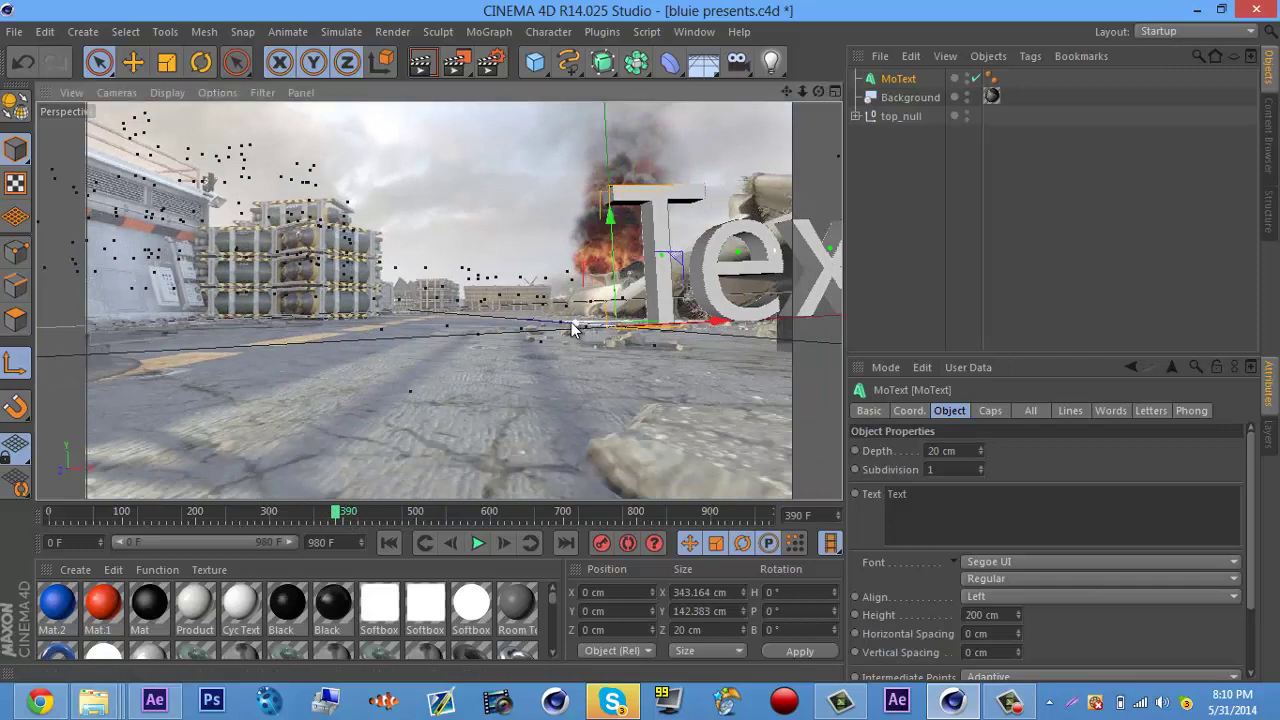
drag(585, 325, 550, 328)
drag(628, 333, 526, 332)
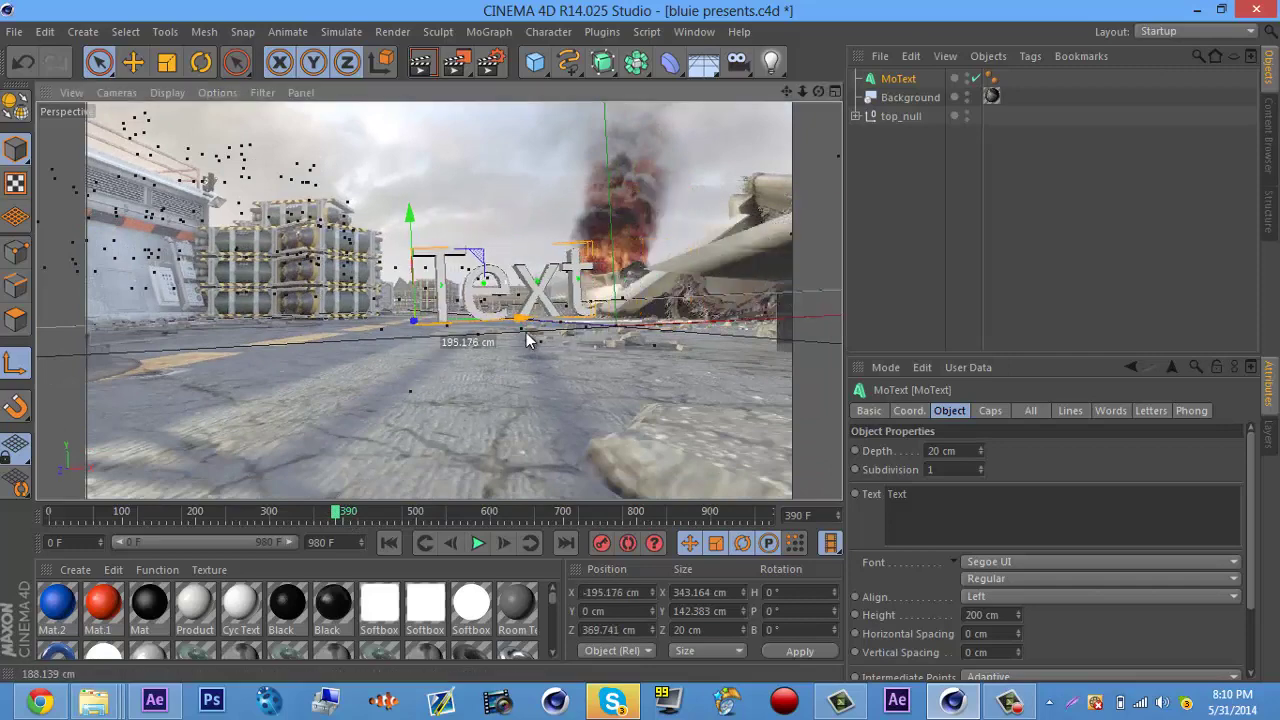
click(374, 512)
click(437, 513)
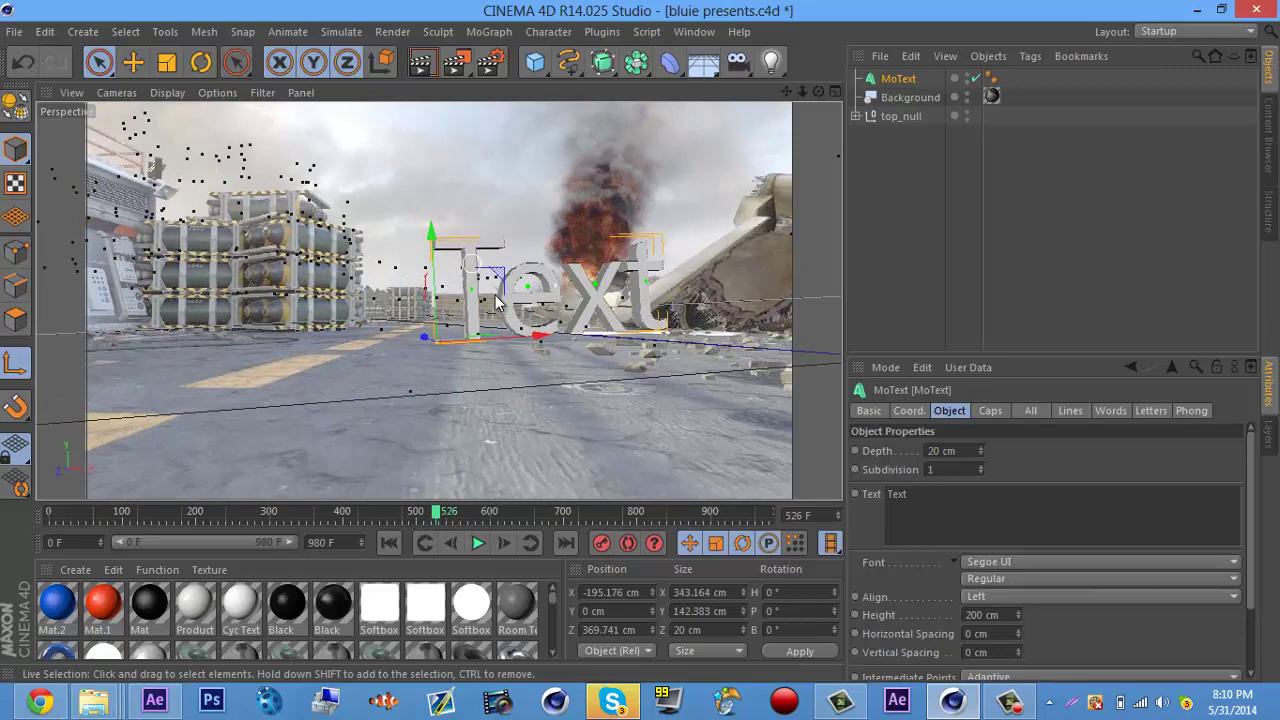
- Slide the text further left, raise it, and tilt it to H -14.355°, P 3.389°, B 4.95°
drag(496, 336, 436, 352)
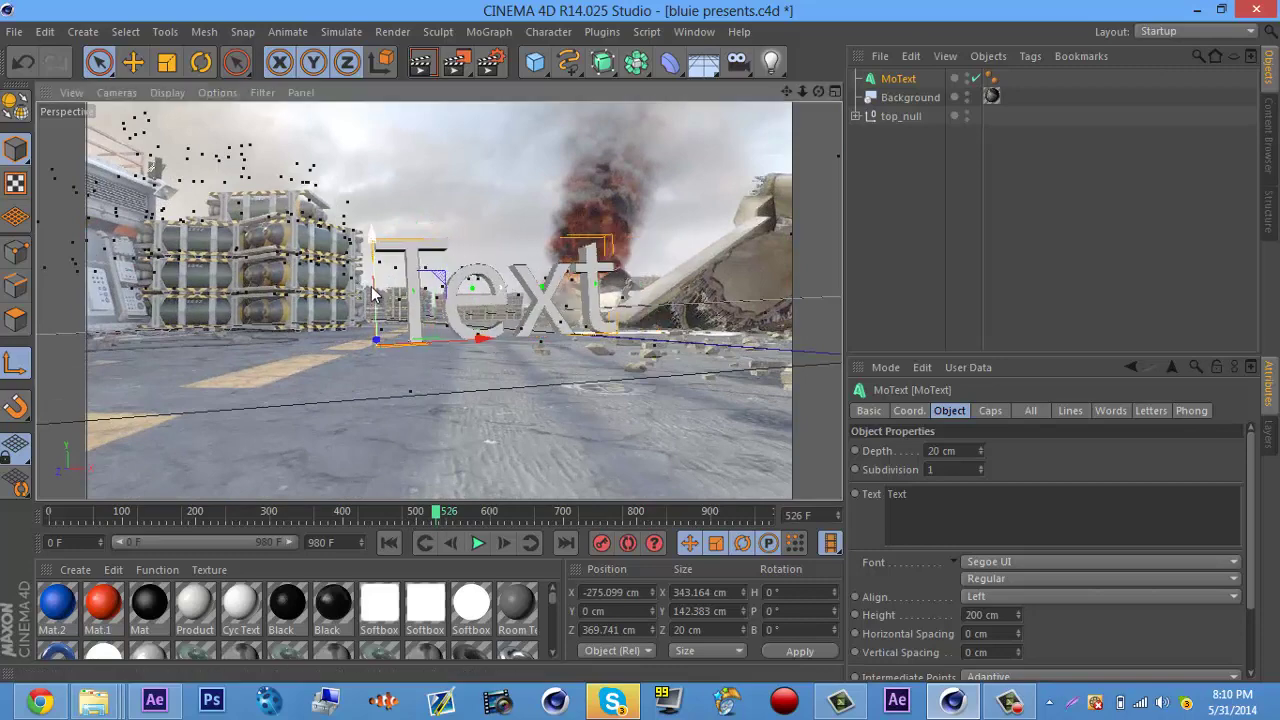
drag(376, 282, 371, 235)
click(199, 62)
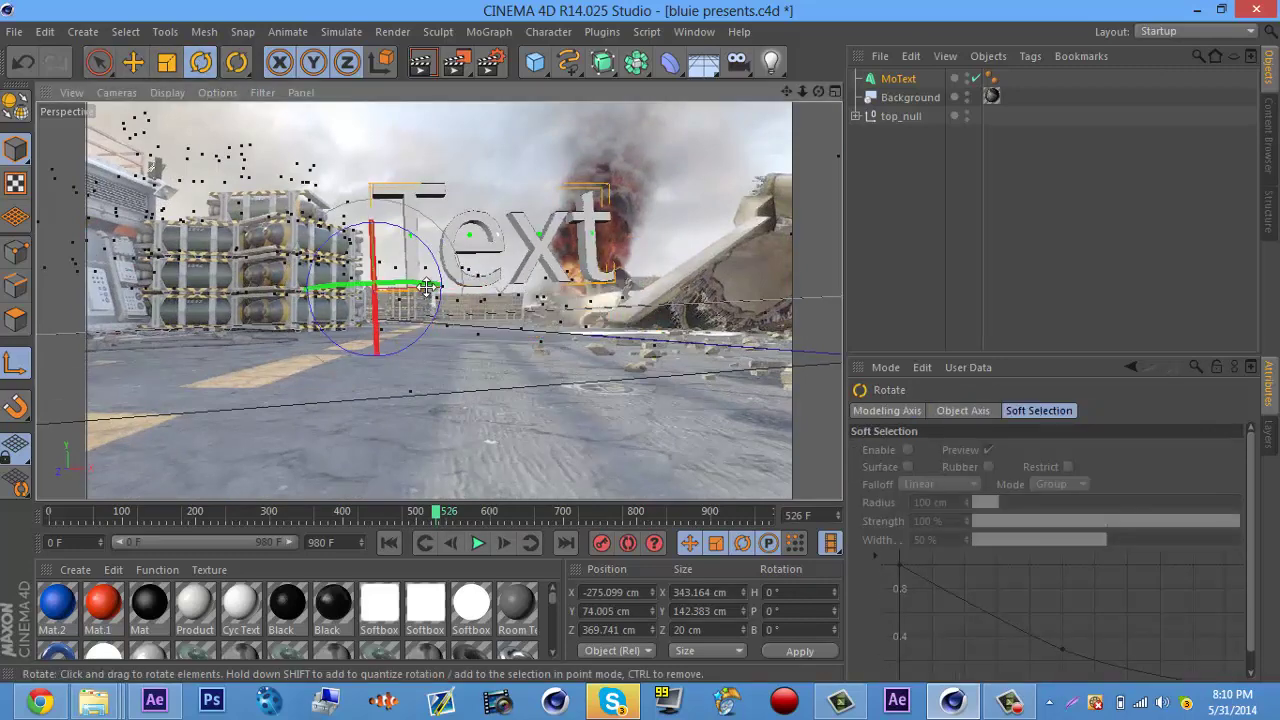
drag(416, 305, 398, 320)
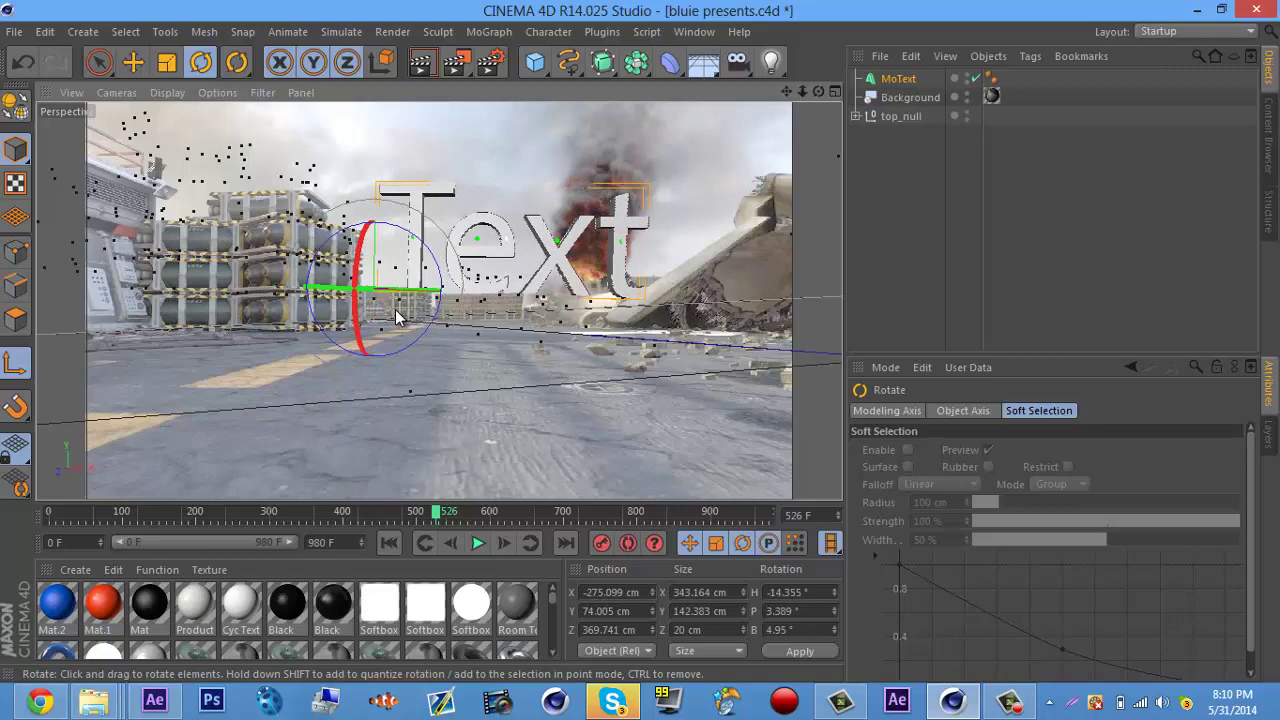
click(98, 62)
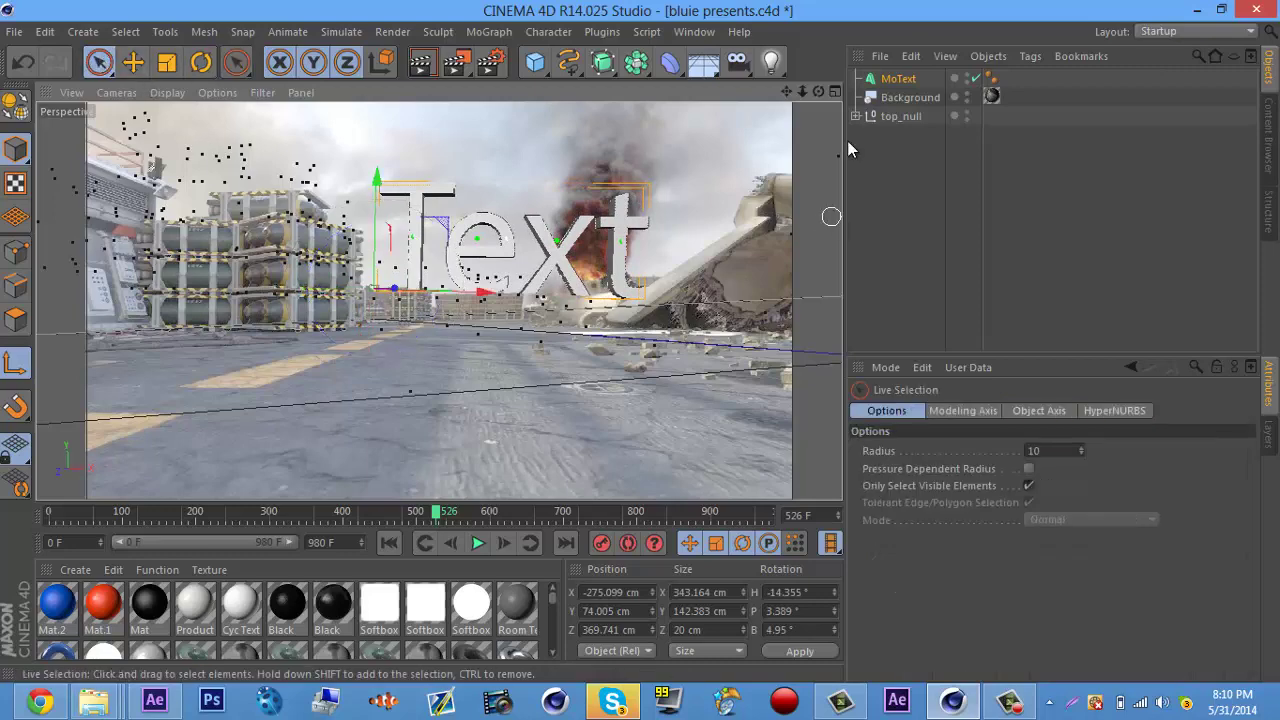
click(900, 78)
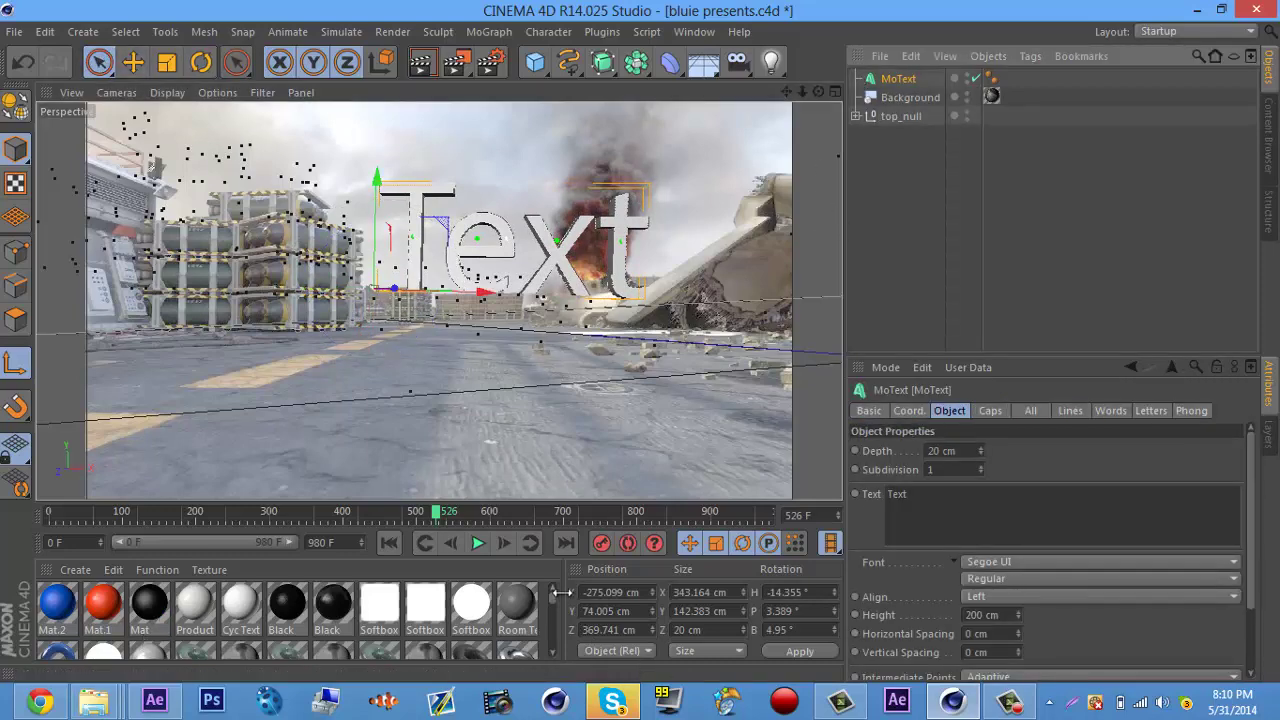
- Apply the Nior Black material from the Material Manager to the MoText object
scroll(551, 601, down, 8)
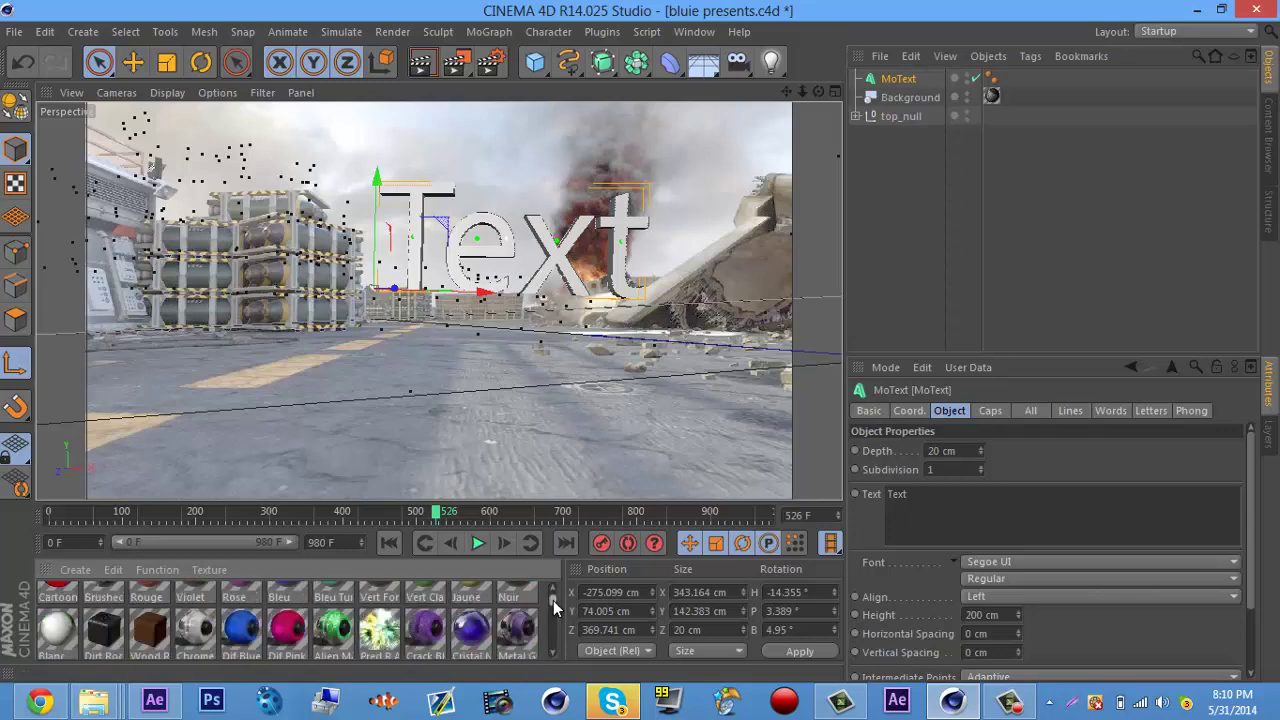
scroll(553, 600, down, 3)
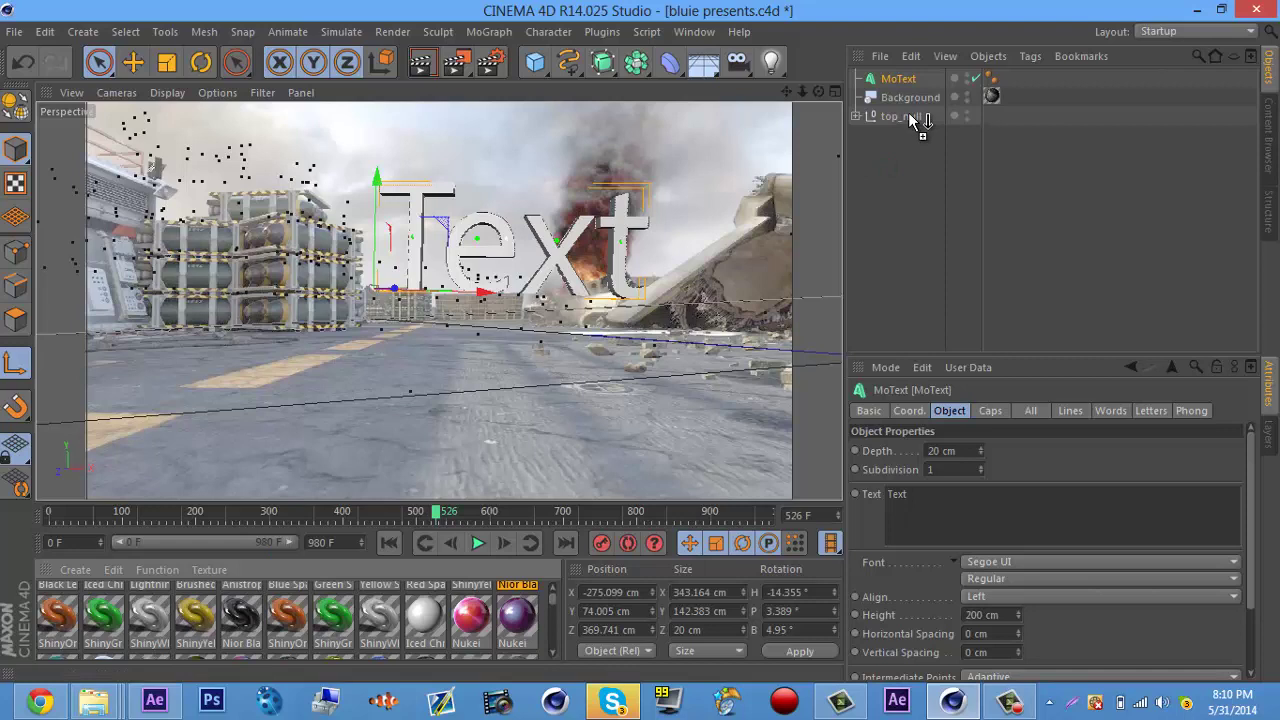
drag(909, 80, 910, 80)
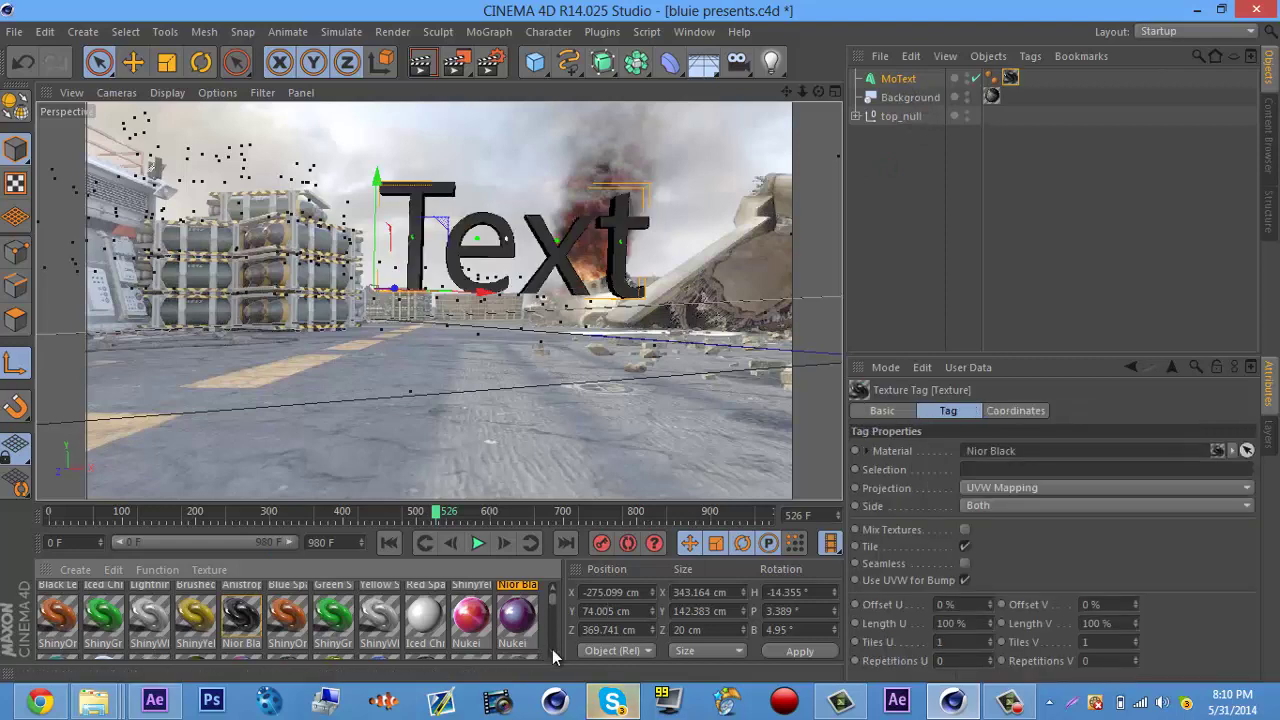
click(552, 588)
drag(552, 586, 552, 588)
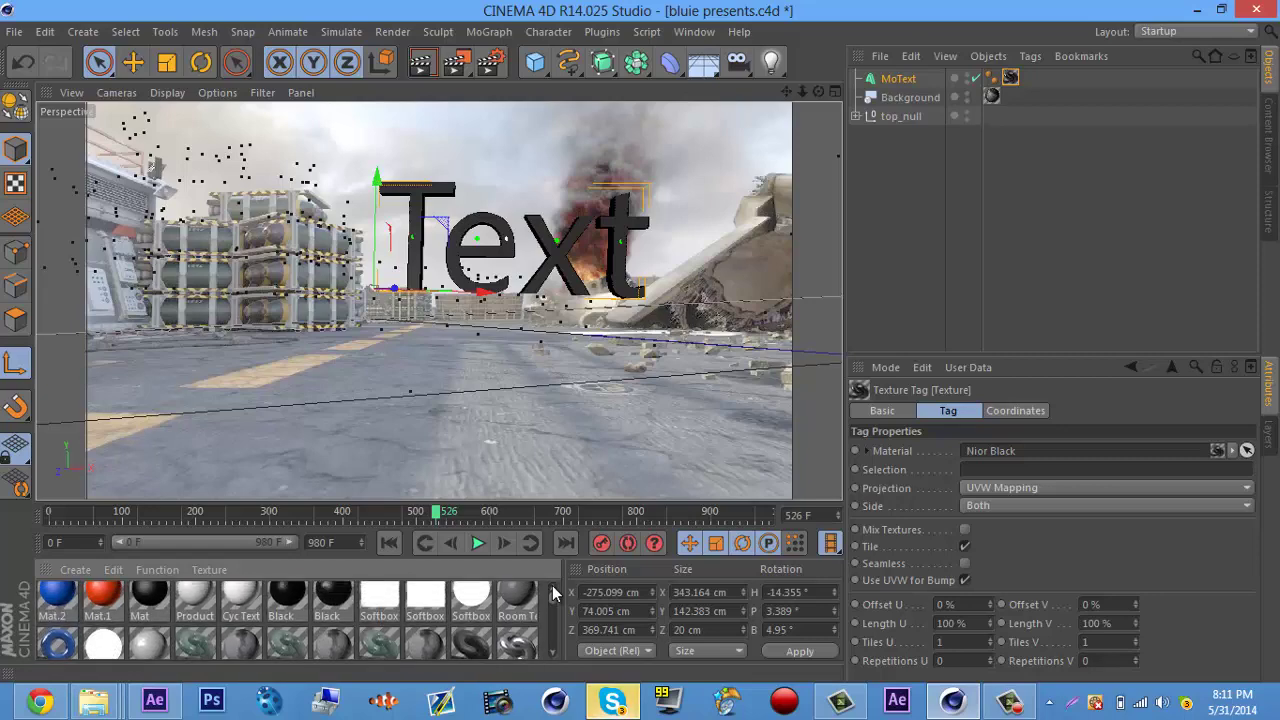
drag(553, 655, 553, 655)
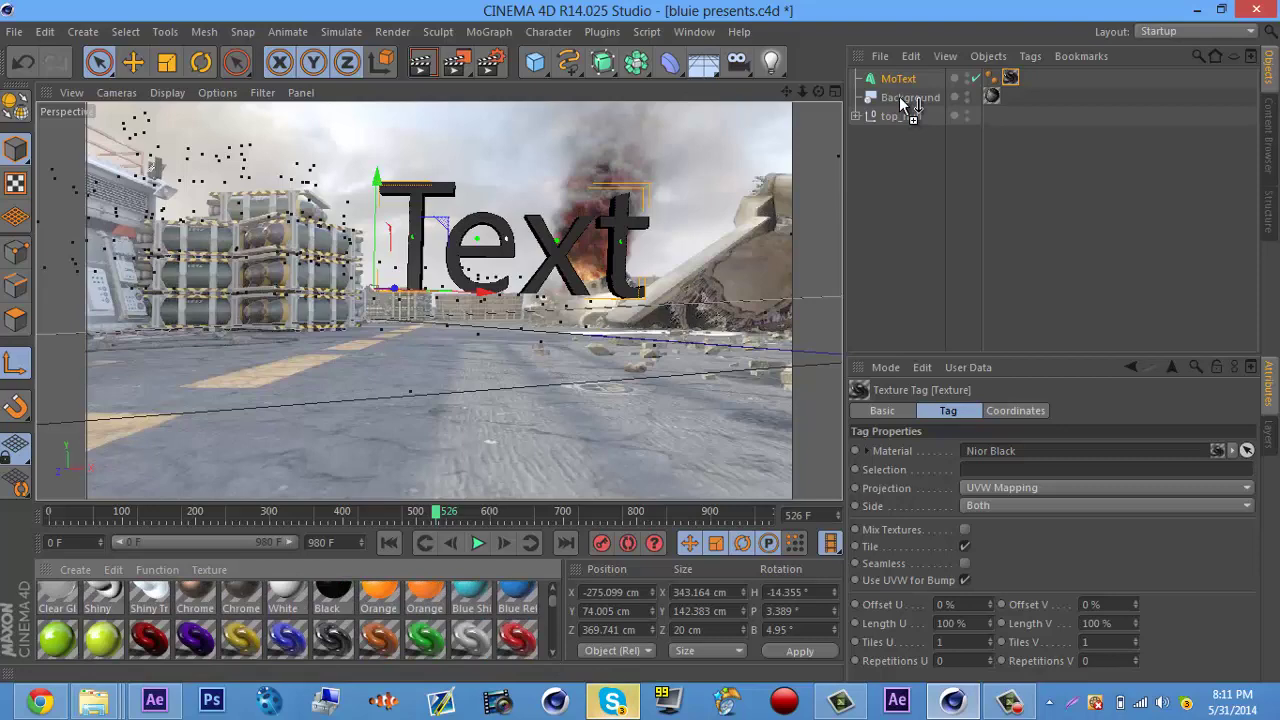
- Add the Chrome 2 material and rotate the text to H 50.4°, P 14.326°, B -1.394°
drag(904, 78, 904, 79)
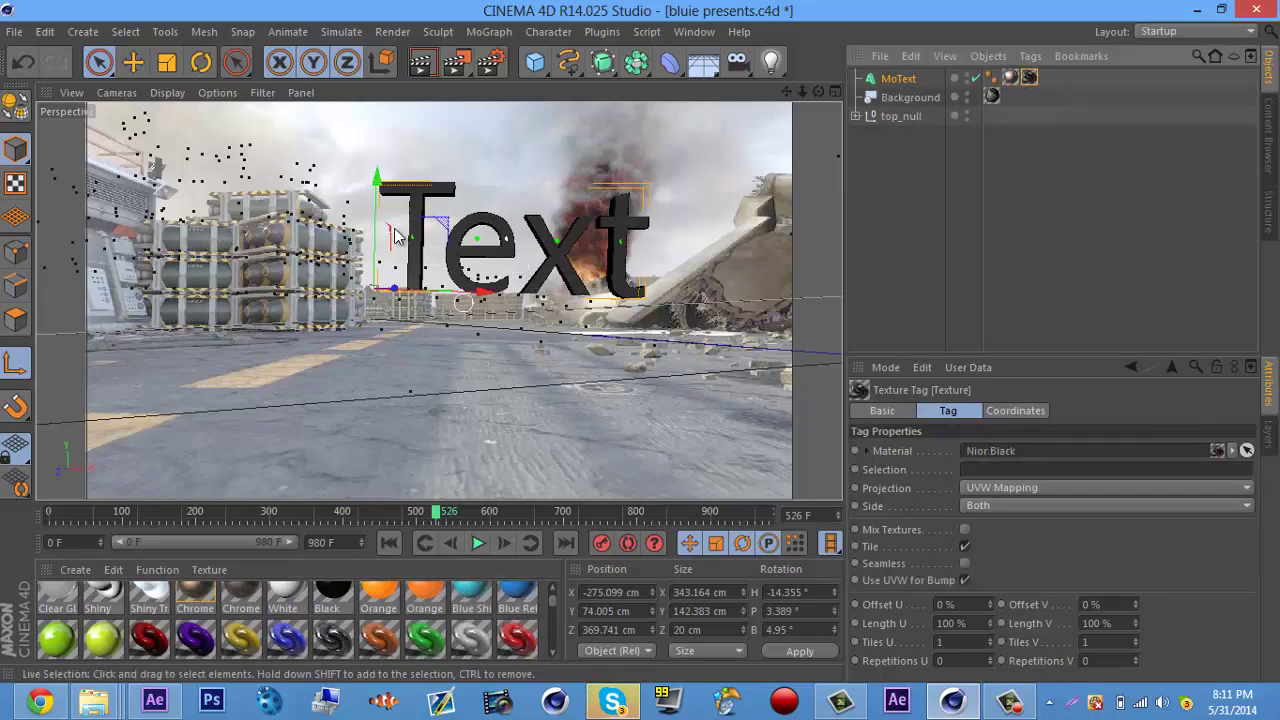
key(r)
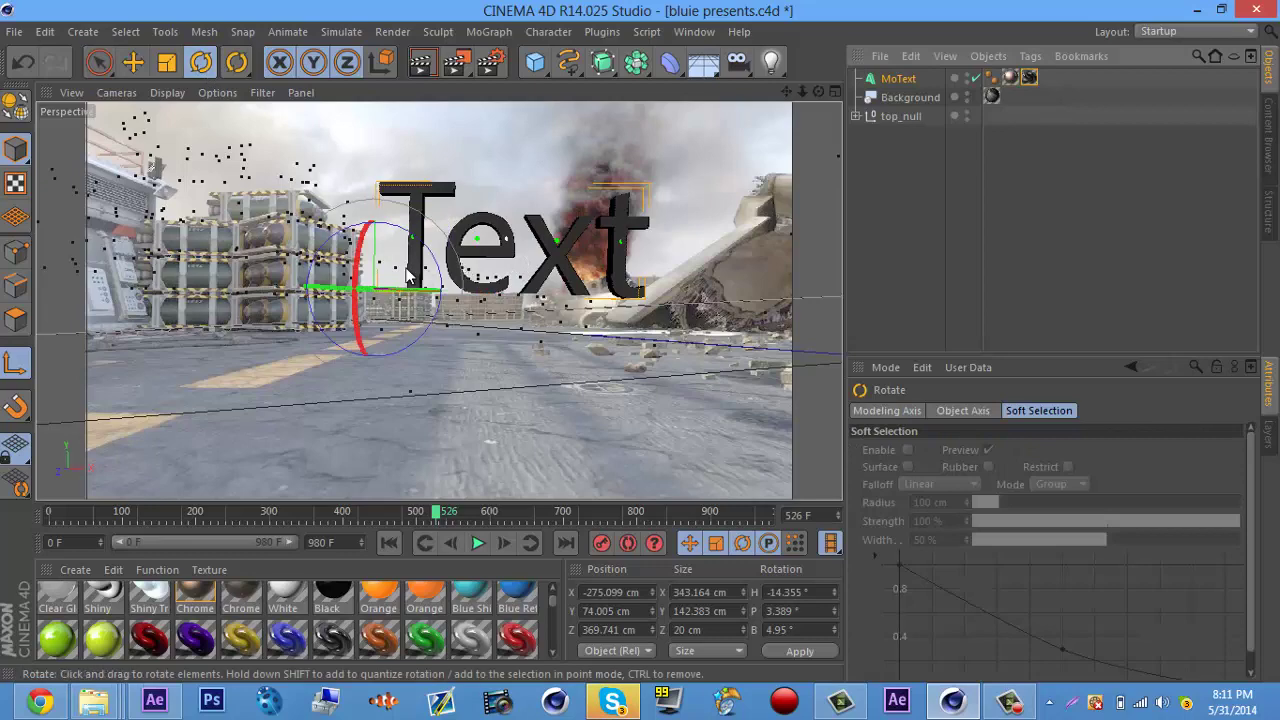
drag(410, 250, 375, 344)
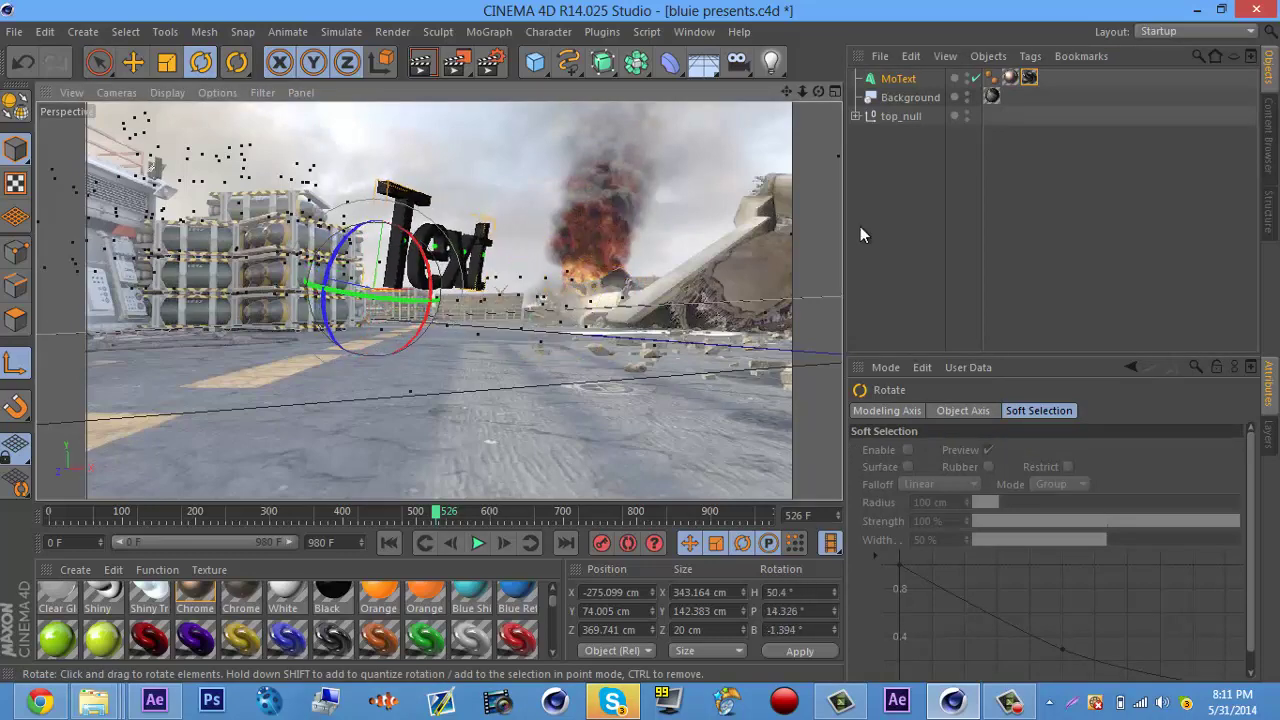
- Restrict the Nior Black texture tag to selection C1 and render a viewport preview
click(1029, 78)
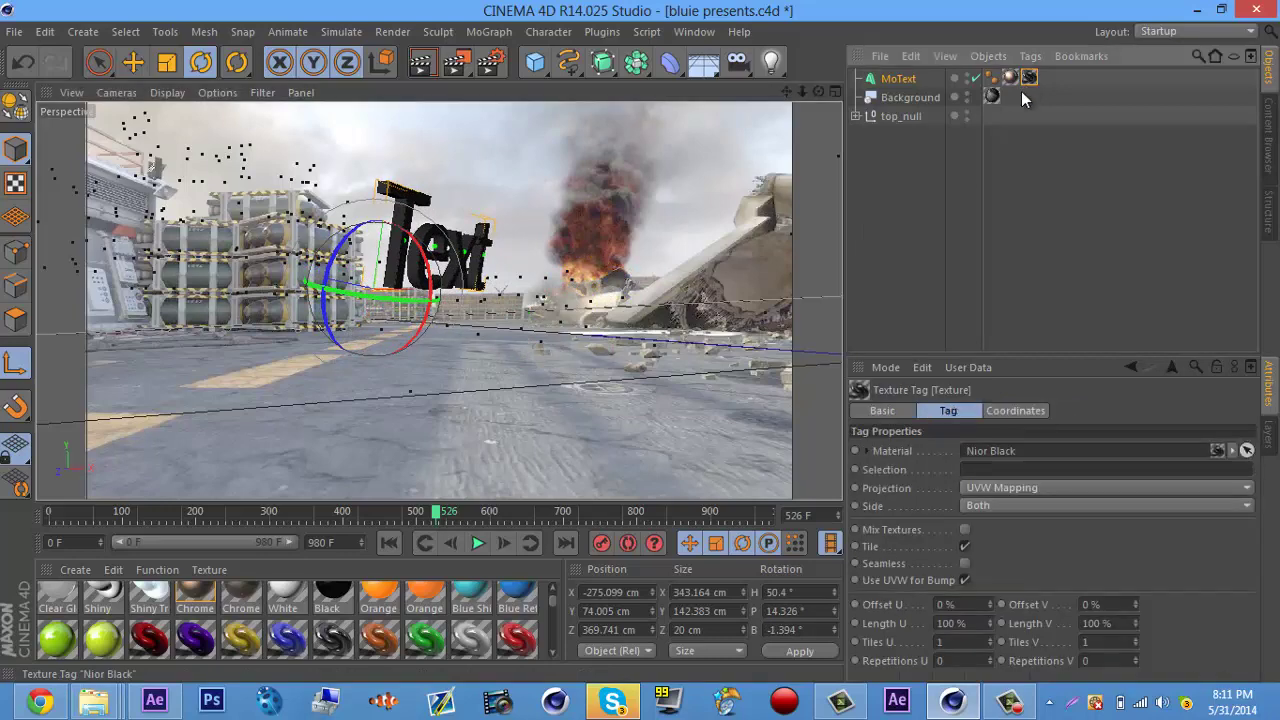
click(981, 470)
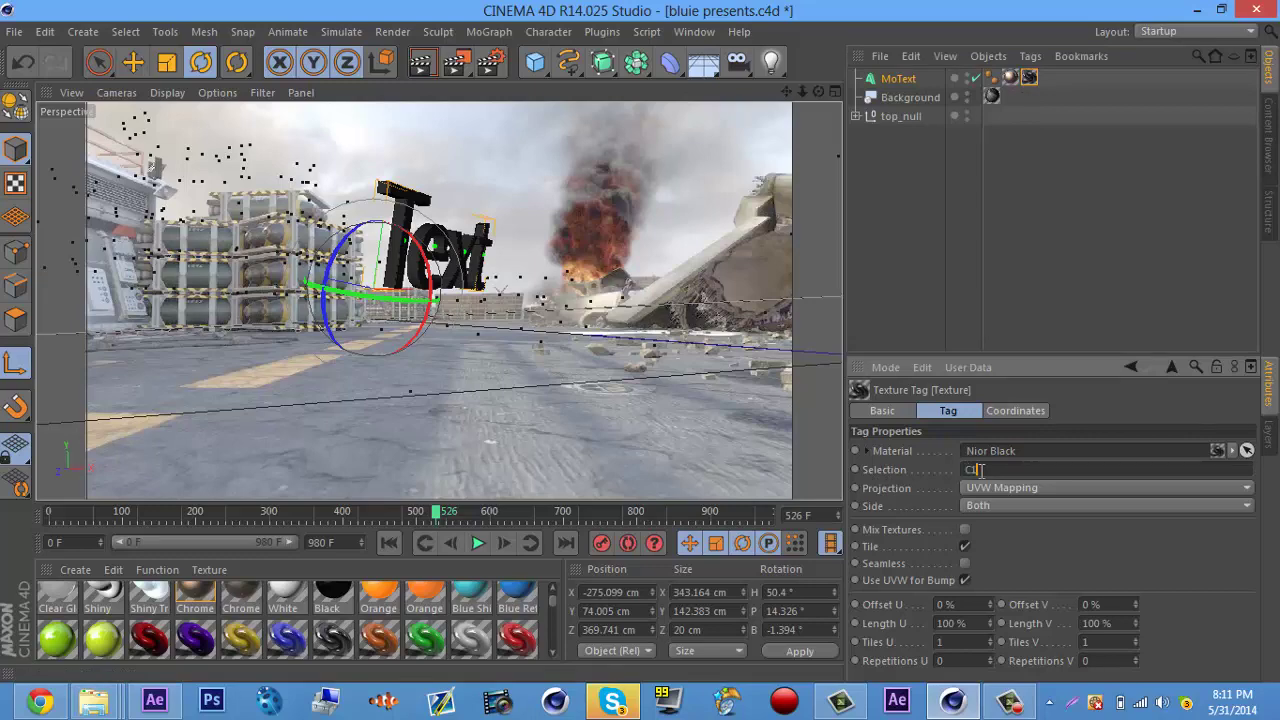
text(C1)
click(420, 62)
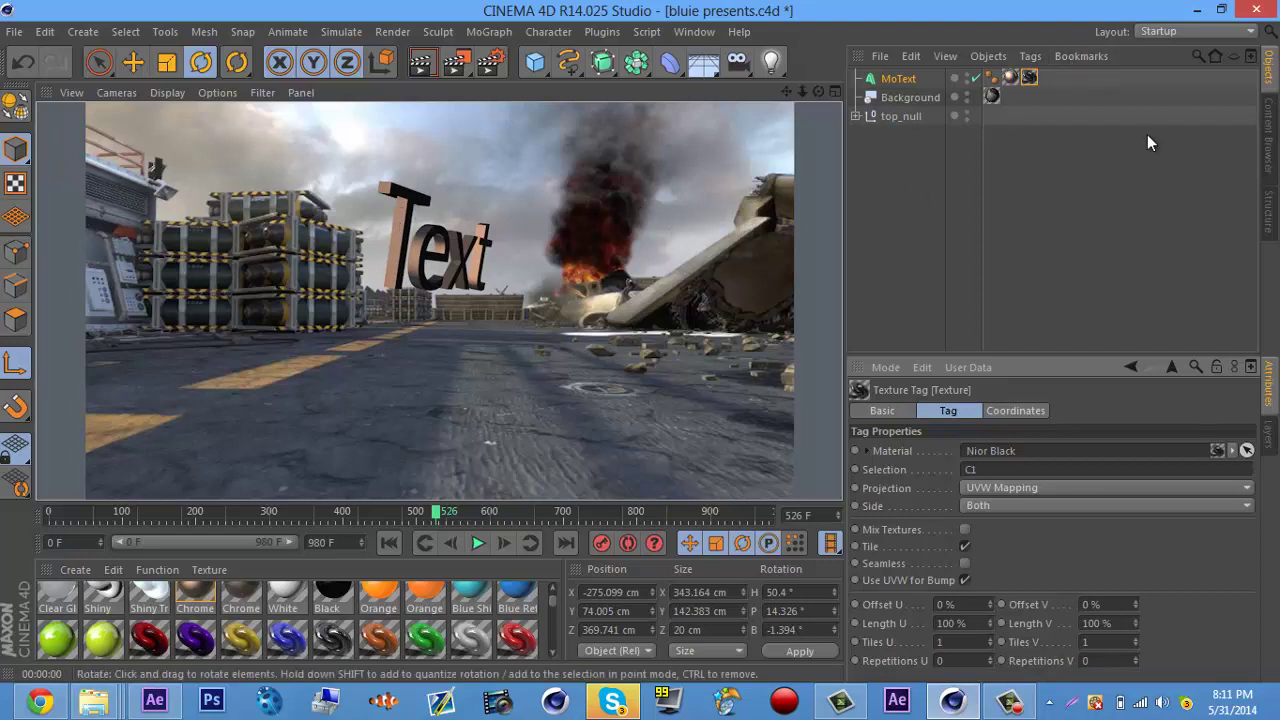
- Replace Nior Black on the C1 tag with Blue Reflective and render the view
scroll(554, 587, up, 2)
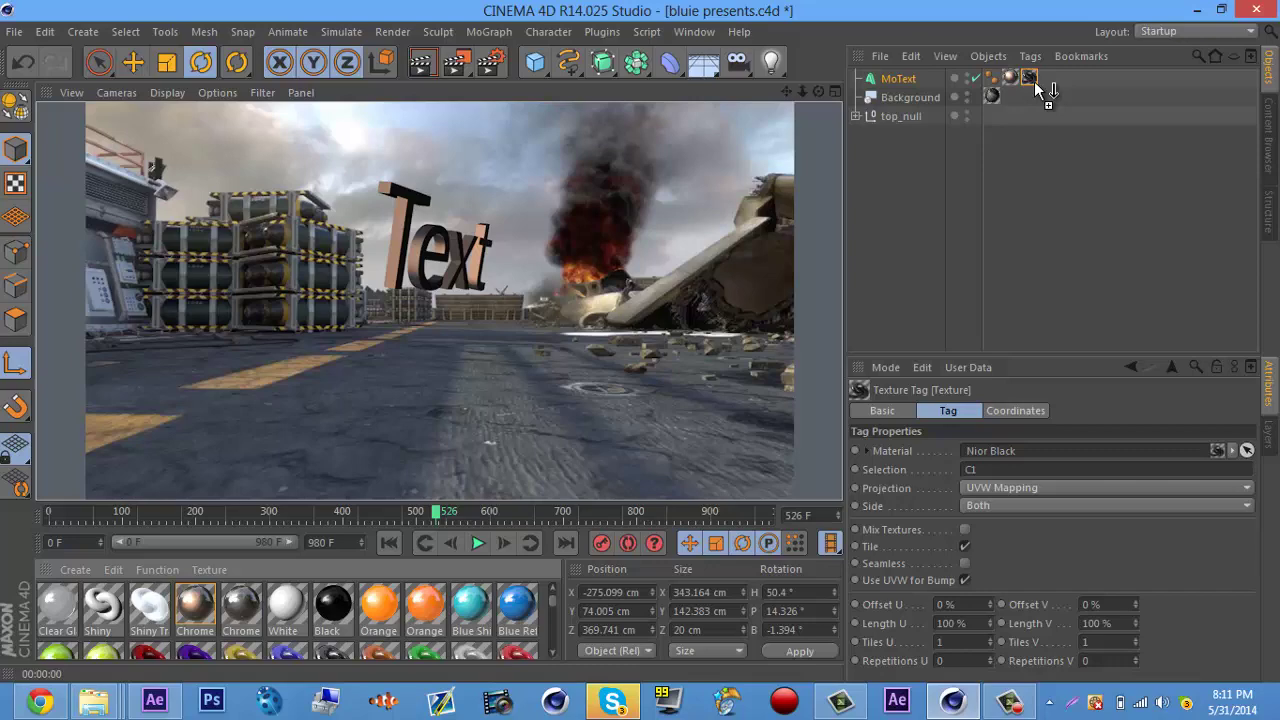
drag(1037, 88, 1030, 79)
click(420, 64)
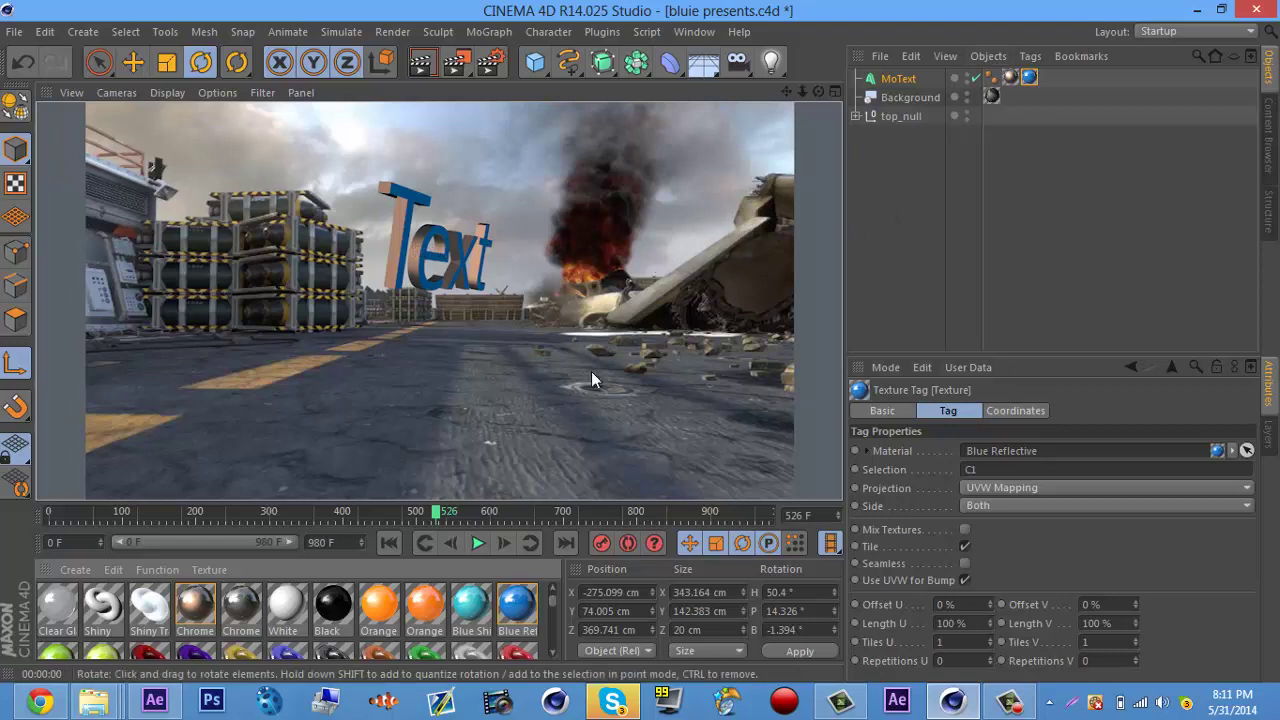
drag(557, 596, 556, 572)
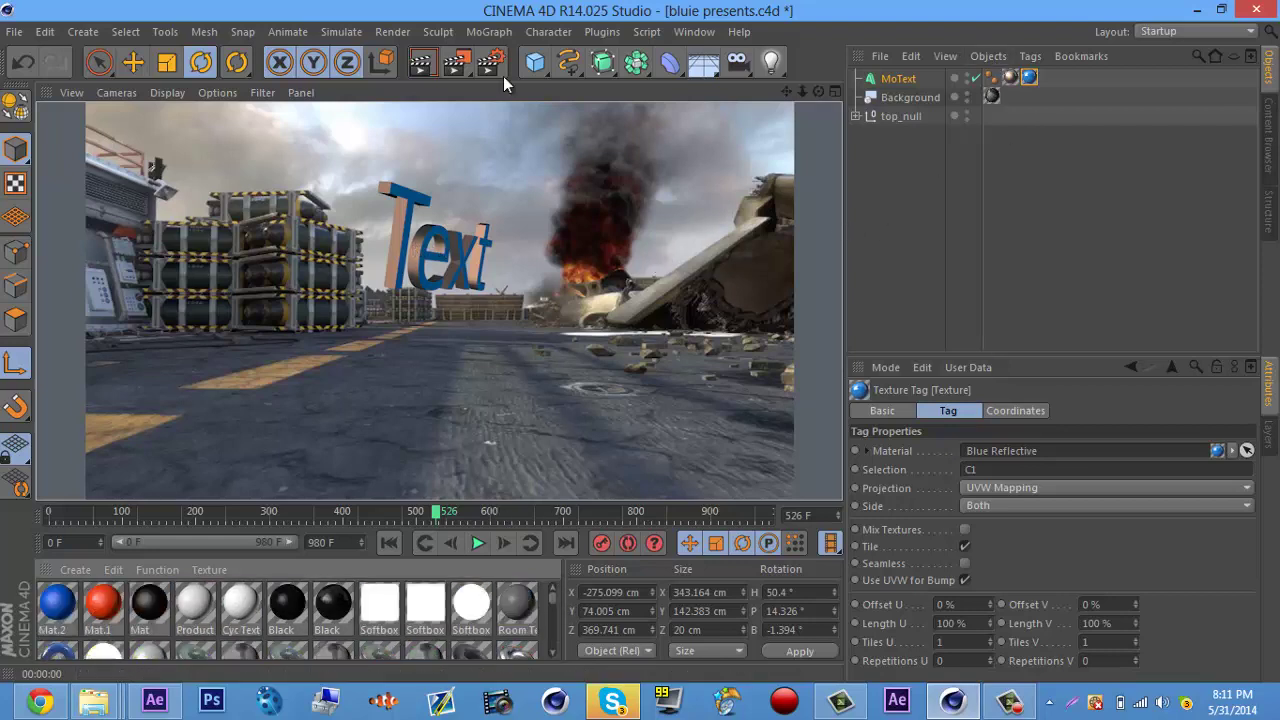
- Add a sphere and move it far back and to the left in the scene
click(200, 62)
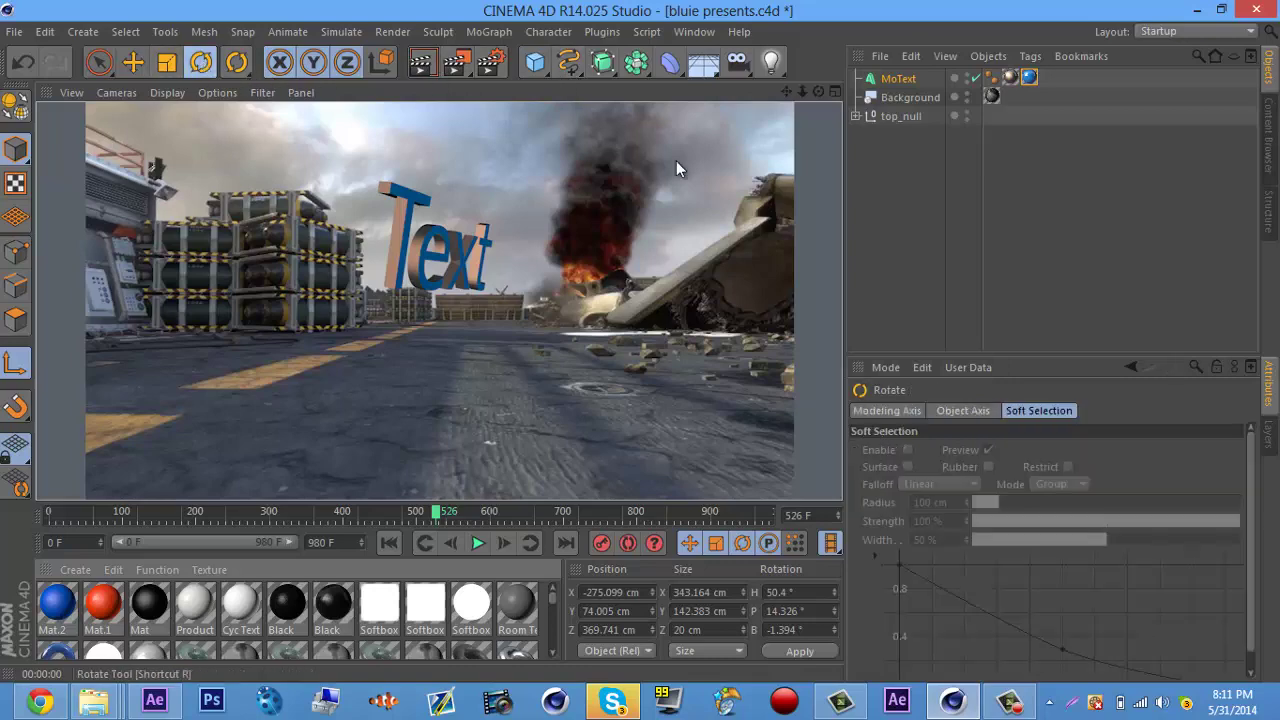
click(535, 62)
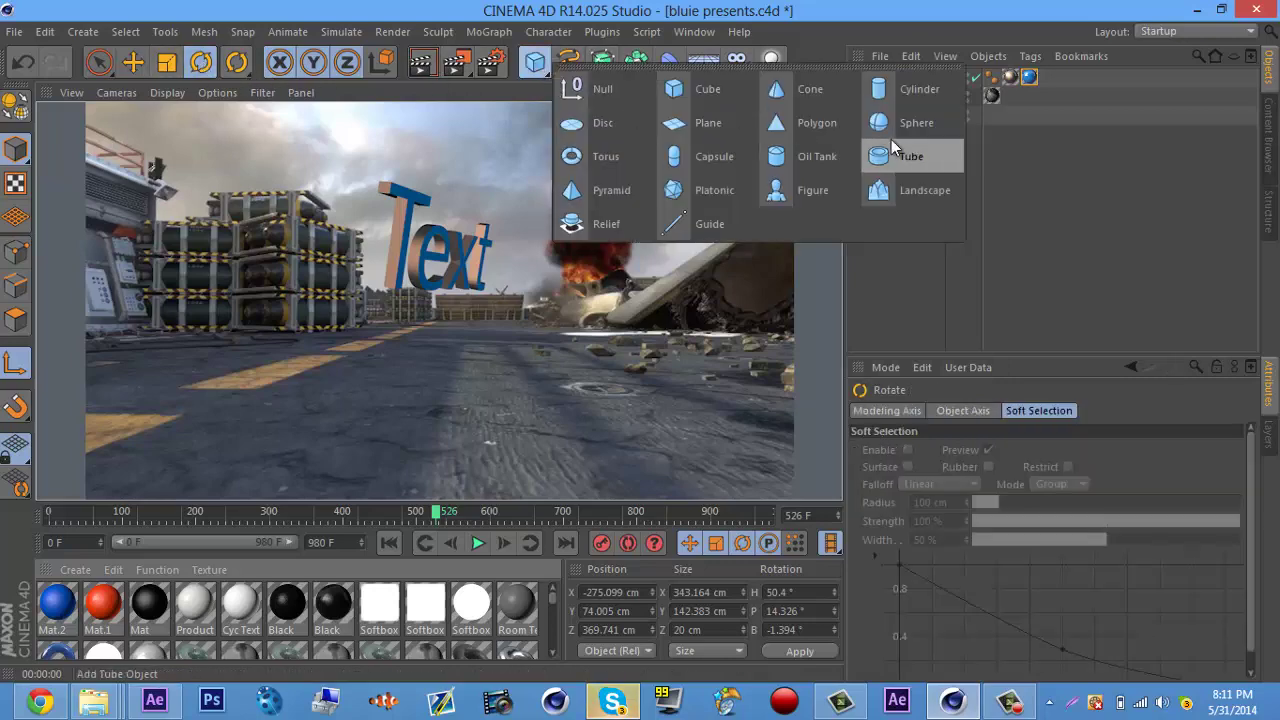
click(893, 125)
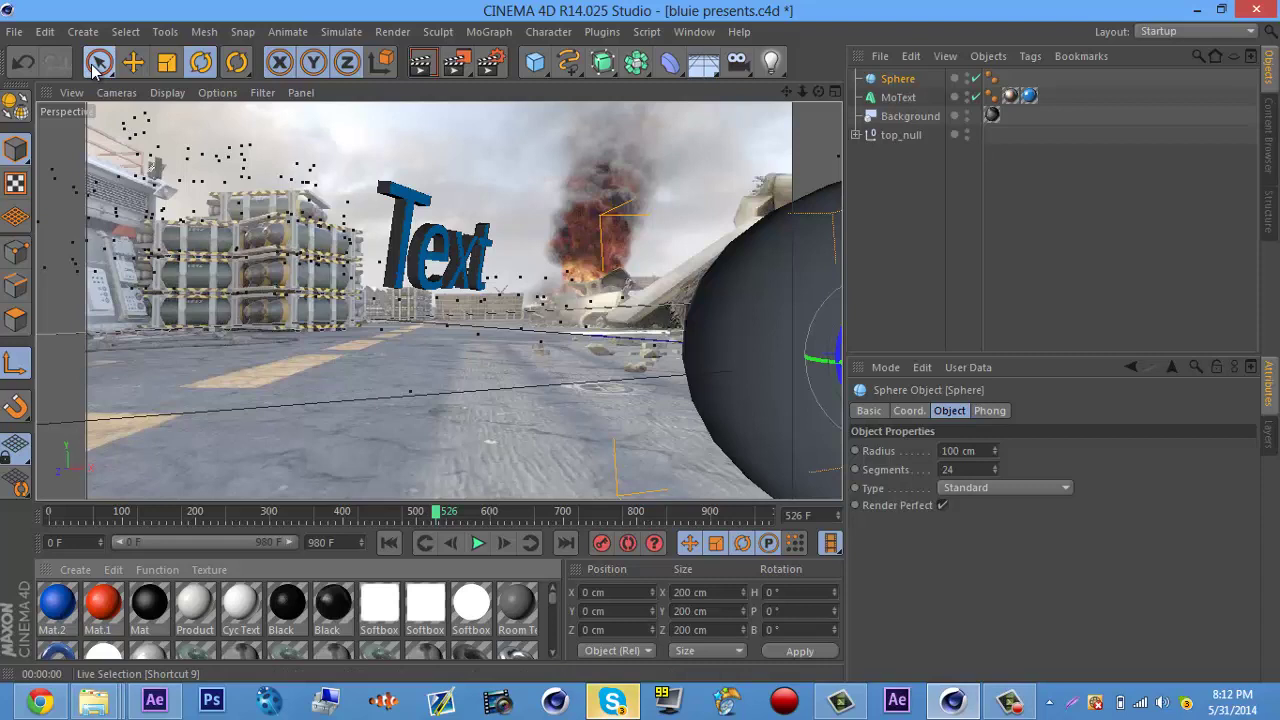
click(98, 62)
drag(791, 354, 452, 262)
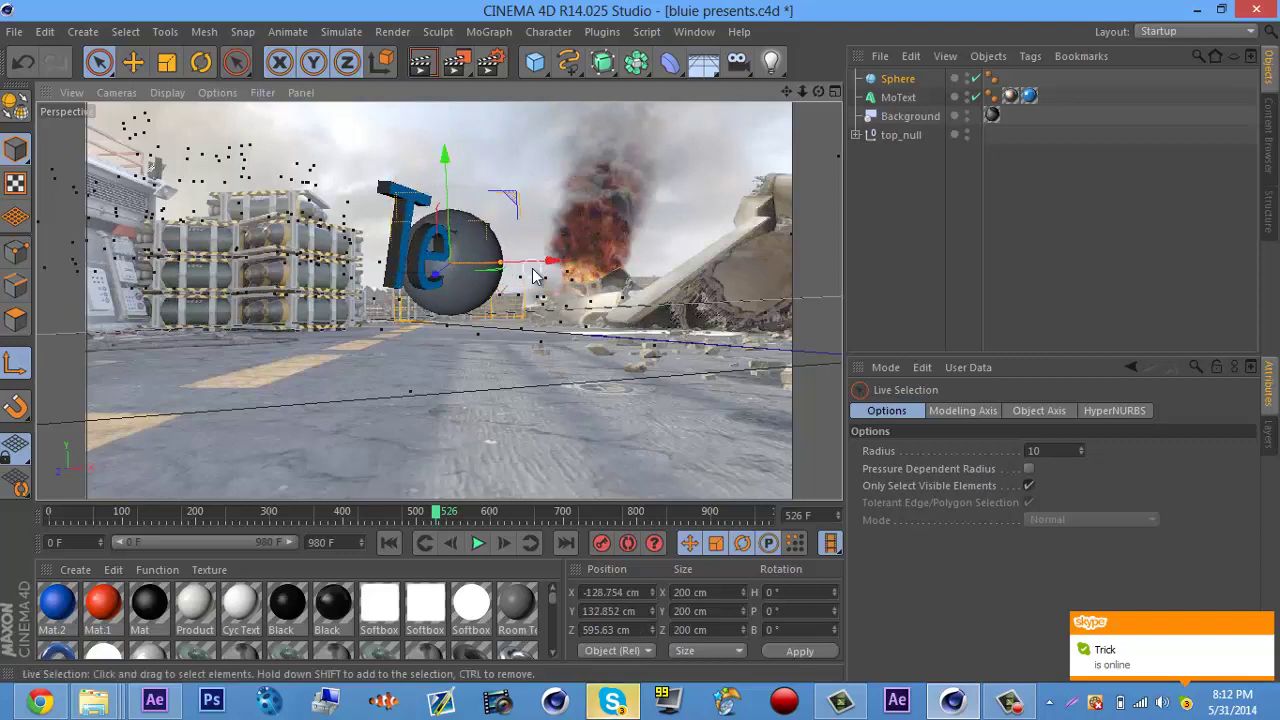
drag(535, 275, 640, 341)
- Scale the sphere up to 905.122 cm and apply the brown Mat material to it
click(168, 63)
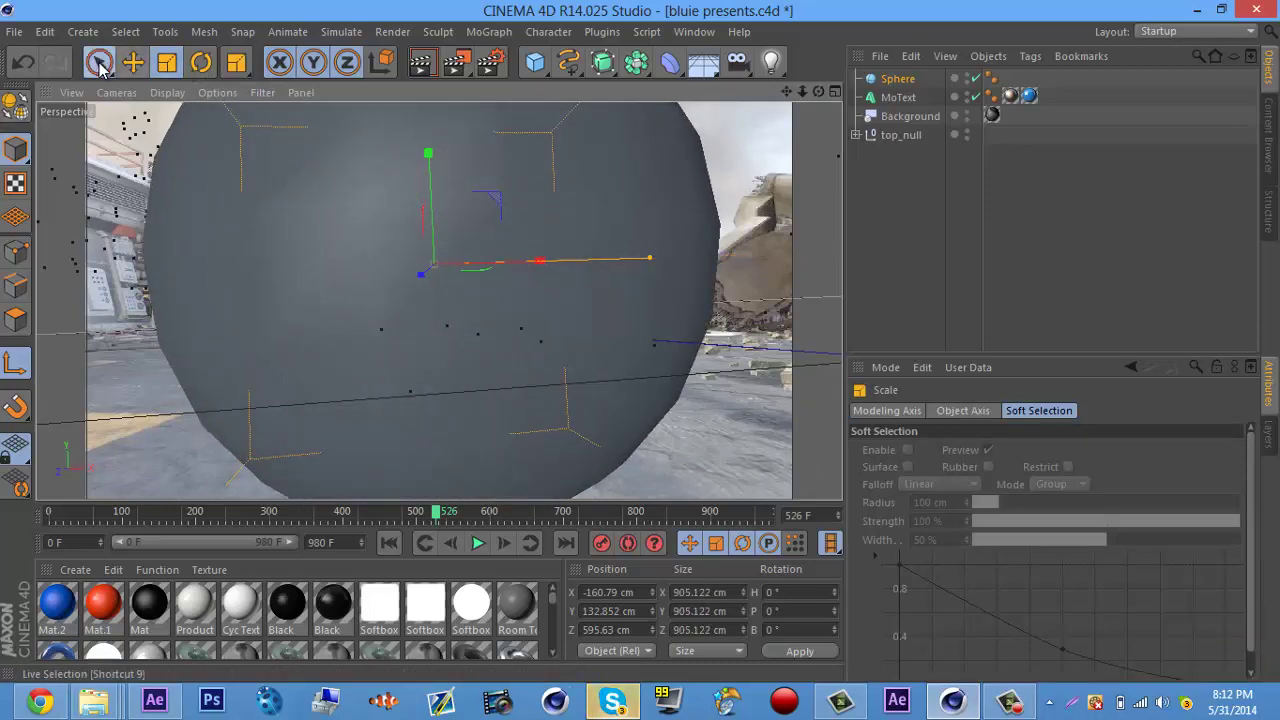
click(99, 63)
drag(553, 607, 557, 662)
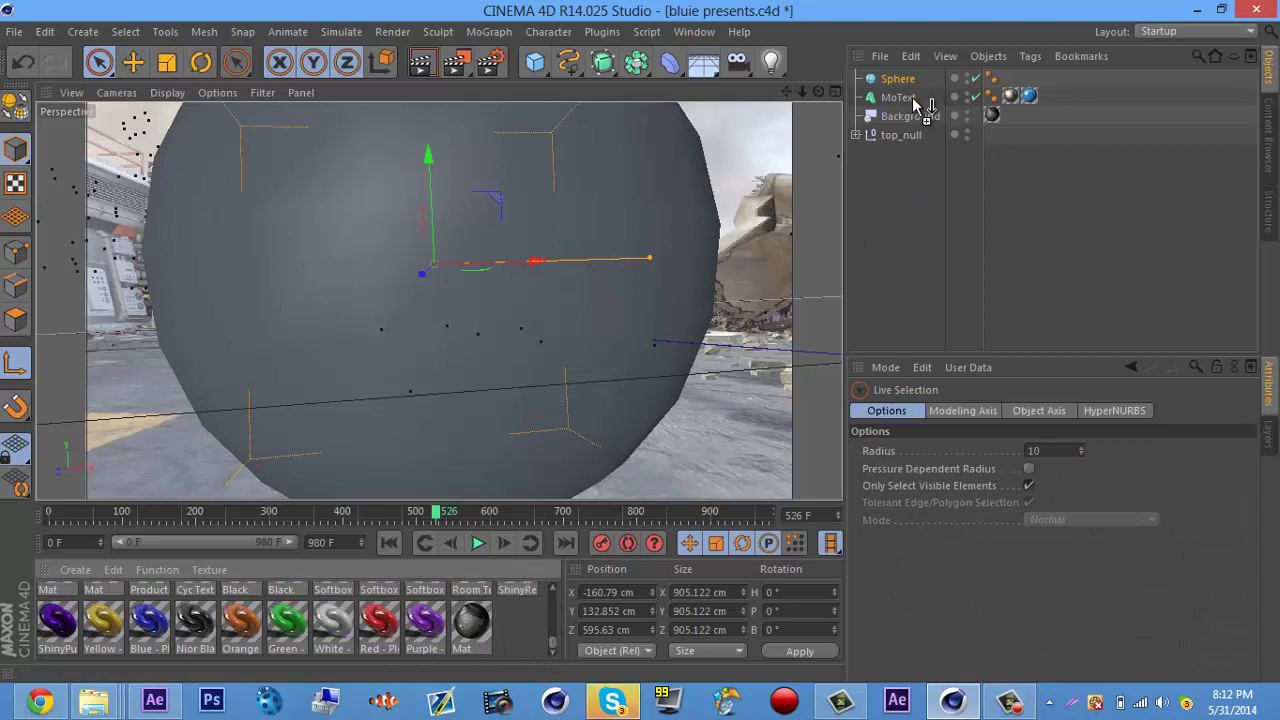
drag(913, 100, 908, 80)
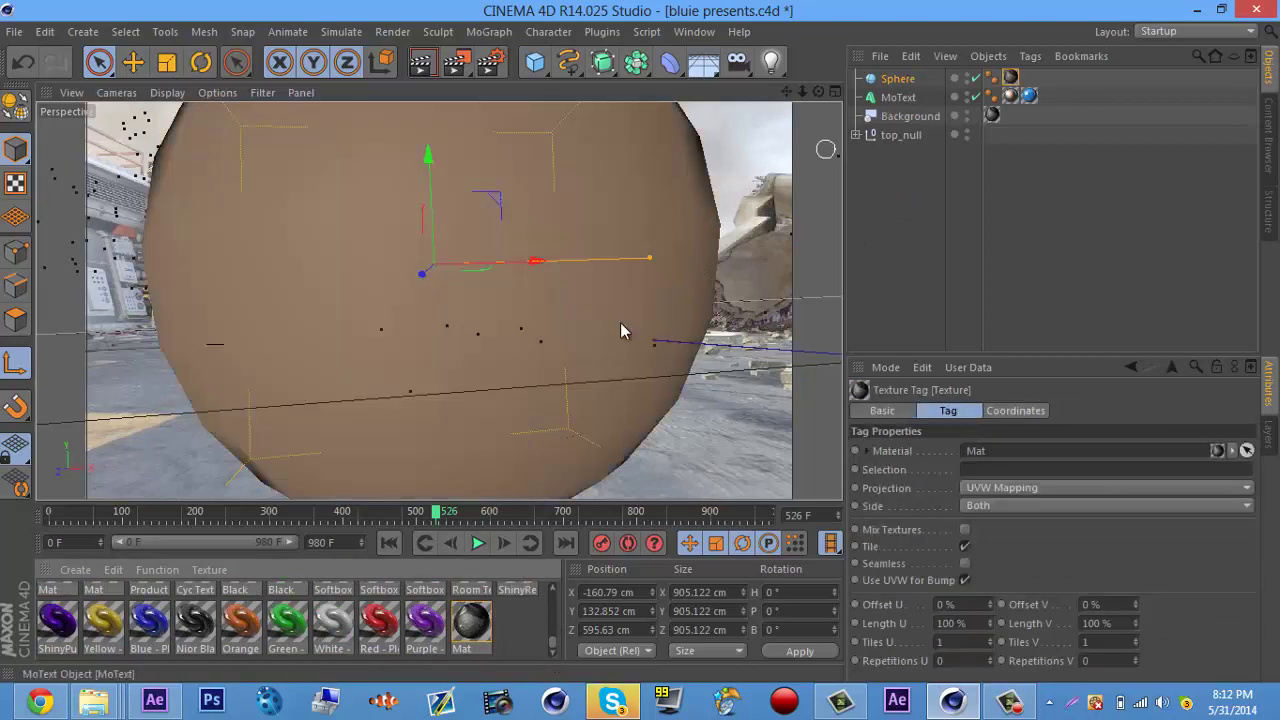
- Add a Compositing tag to Sphere with shadows and Seen by Camera off, Compositing Background on
right_click(906, 82)
mouse_move(1010, 30)
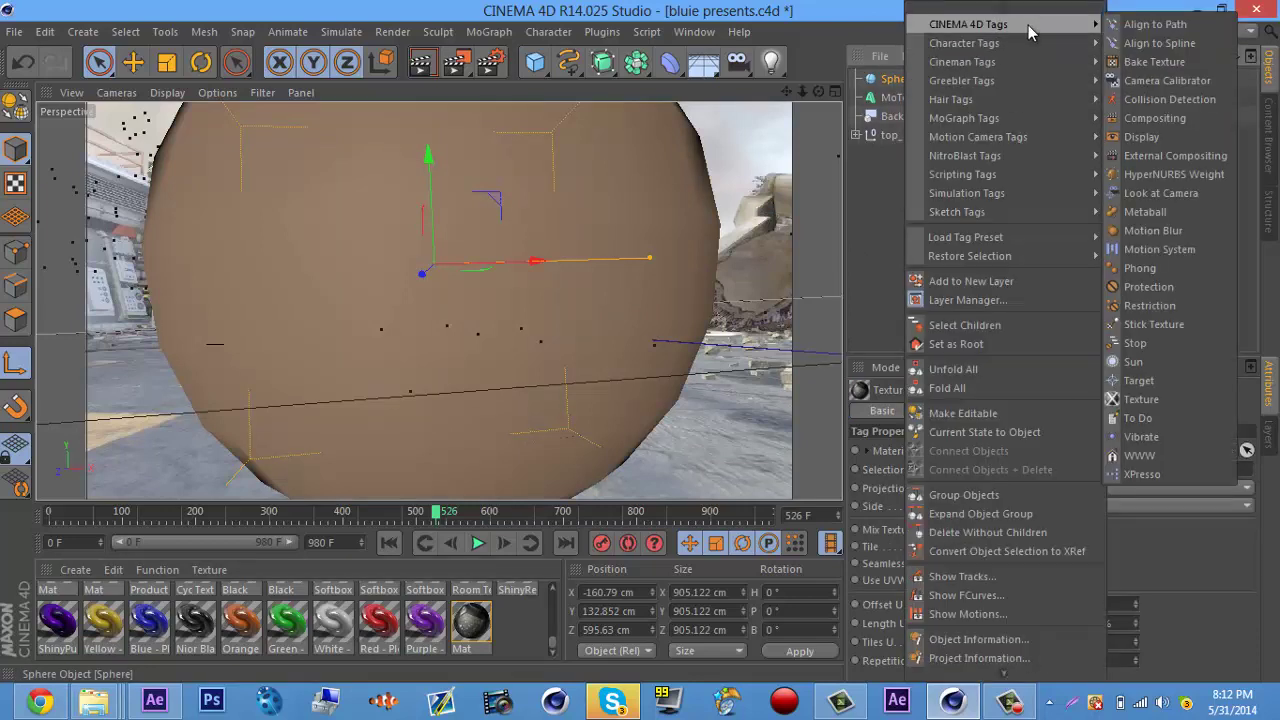
click(1170, 120)
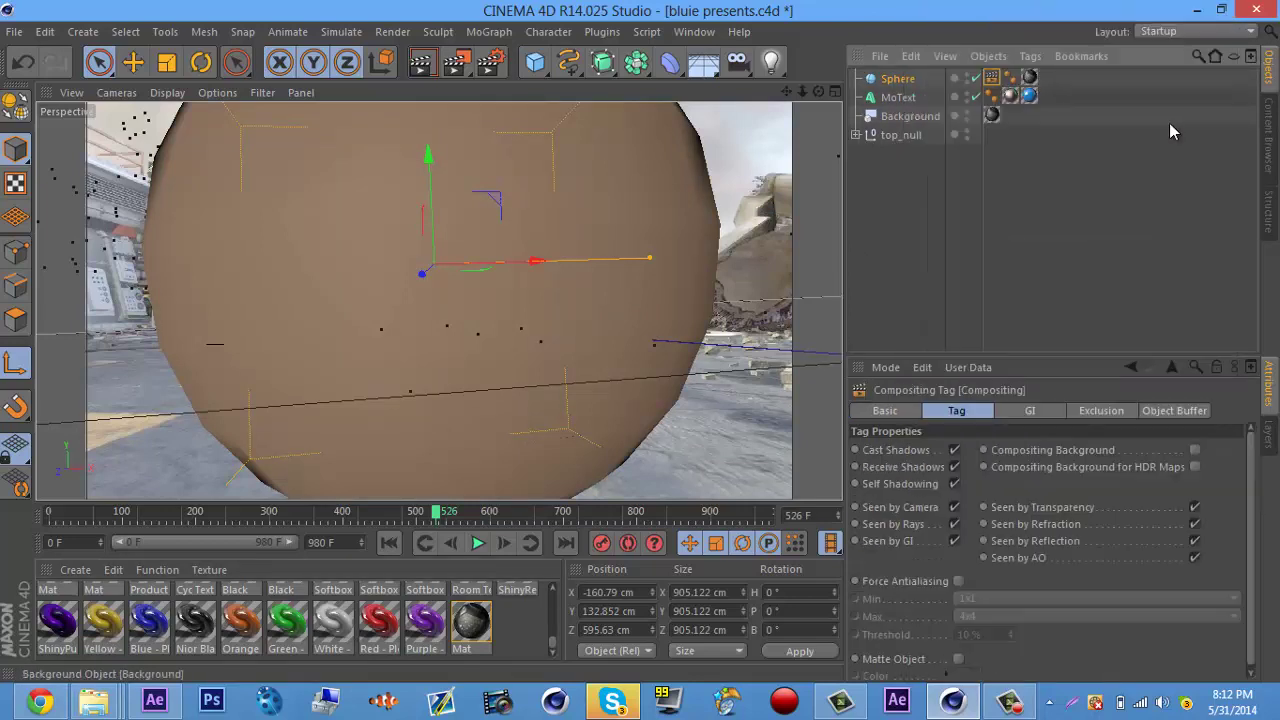
click(955, 451)
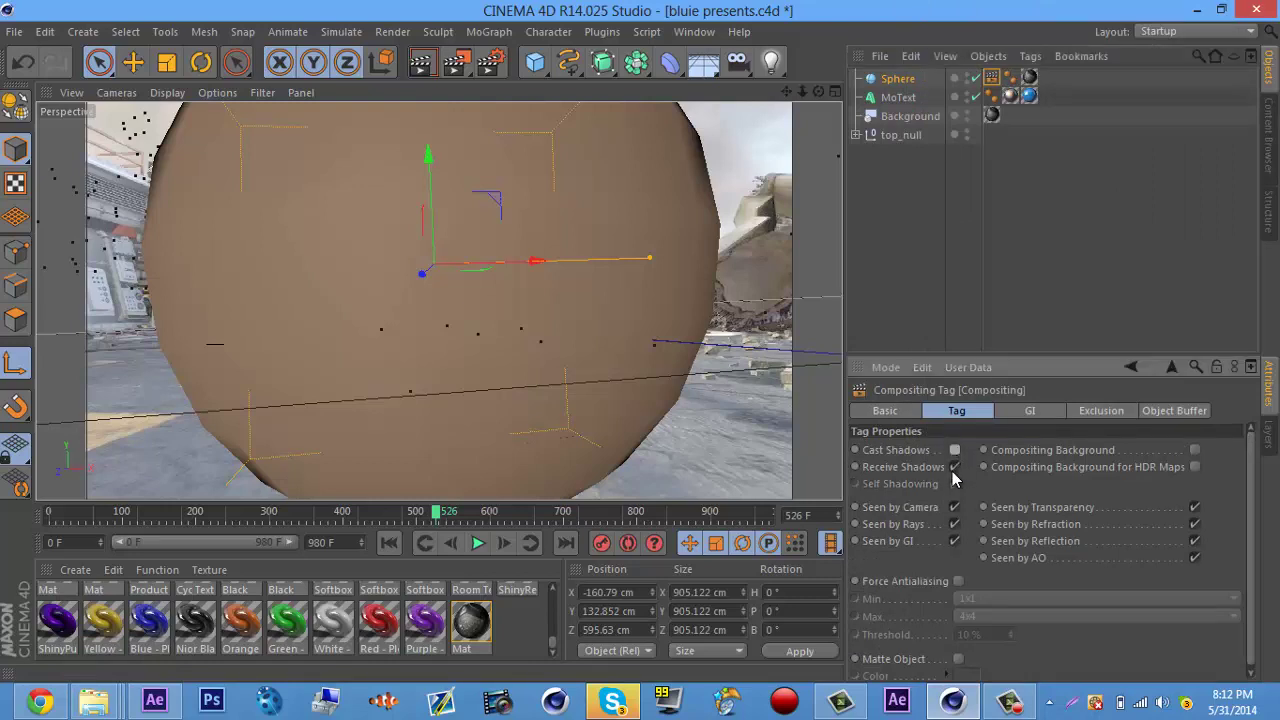
click(955, 466)
click(955, 507)
click(1194, 450)
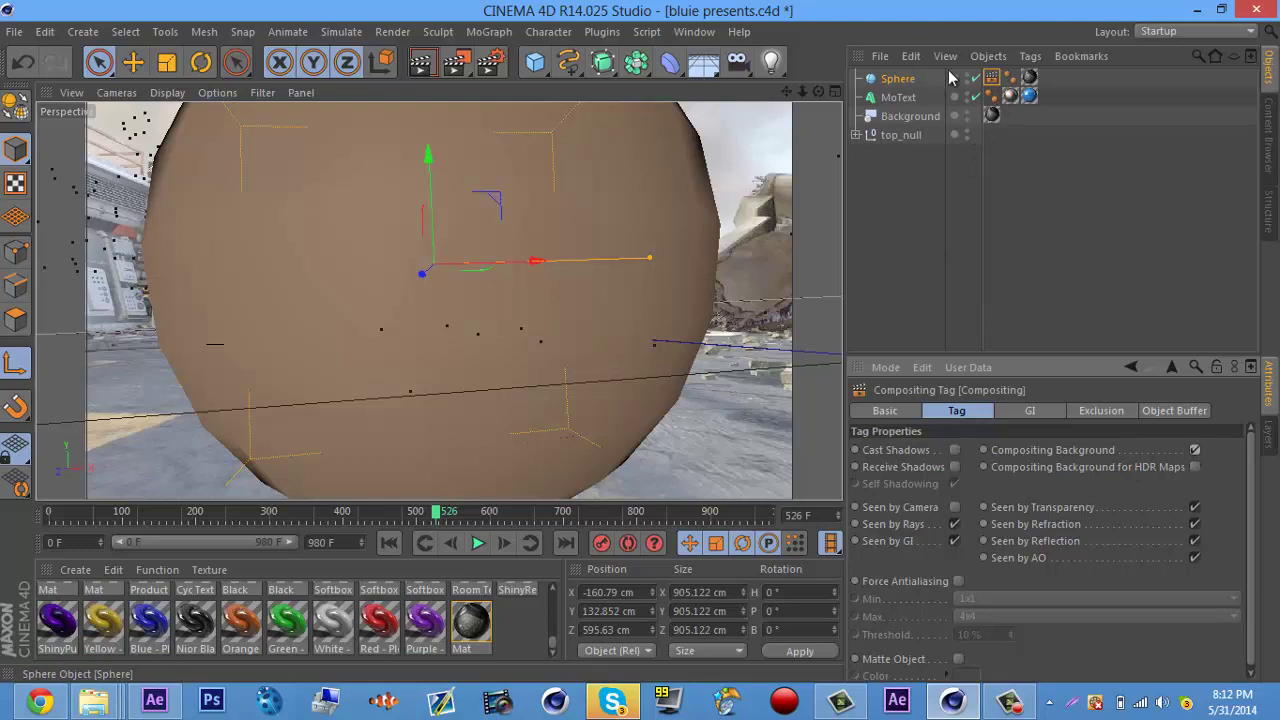
click(1028, 80)
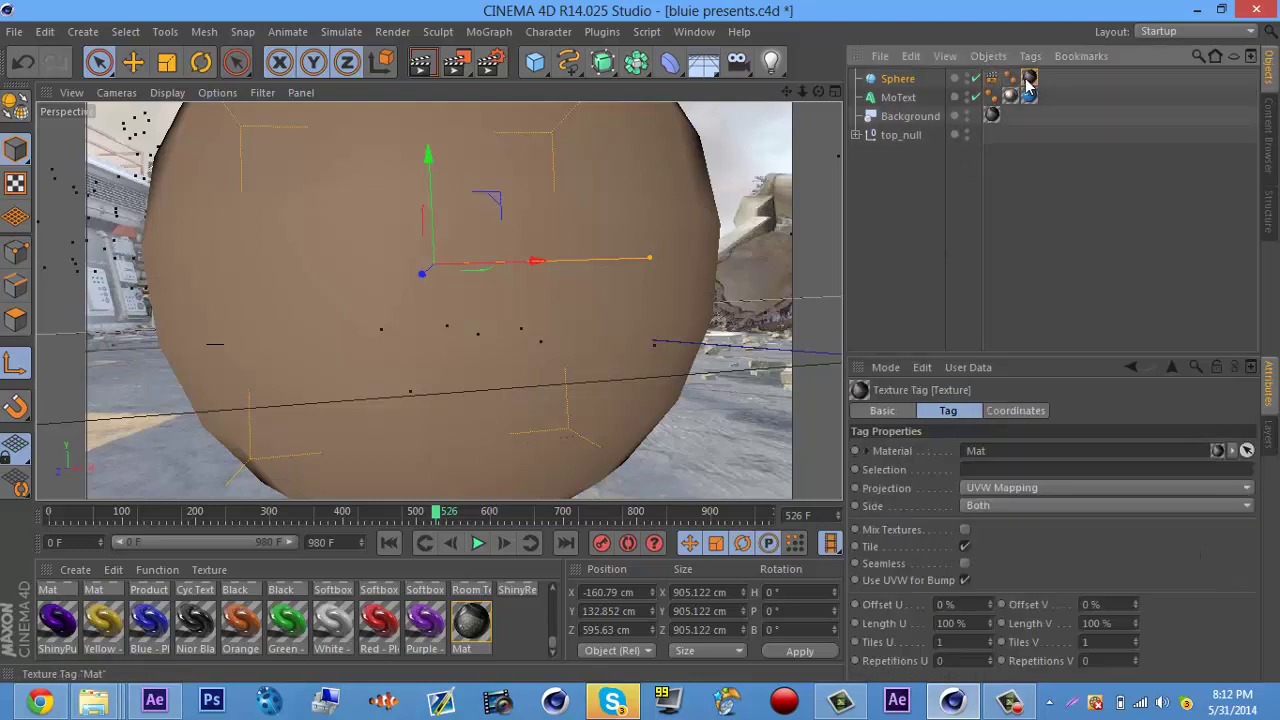
- Set the sphere's texture projection to Frontal and render the war-zone backdrop
click(1000, 490)
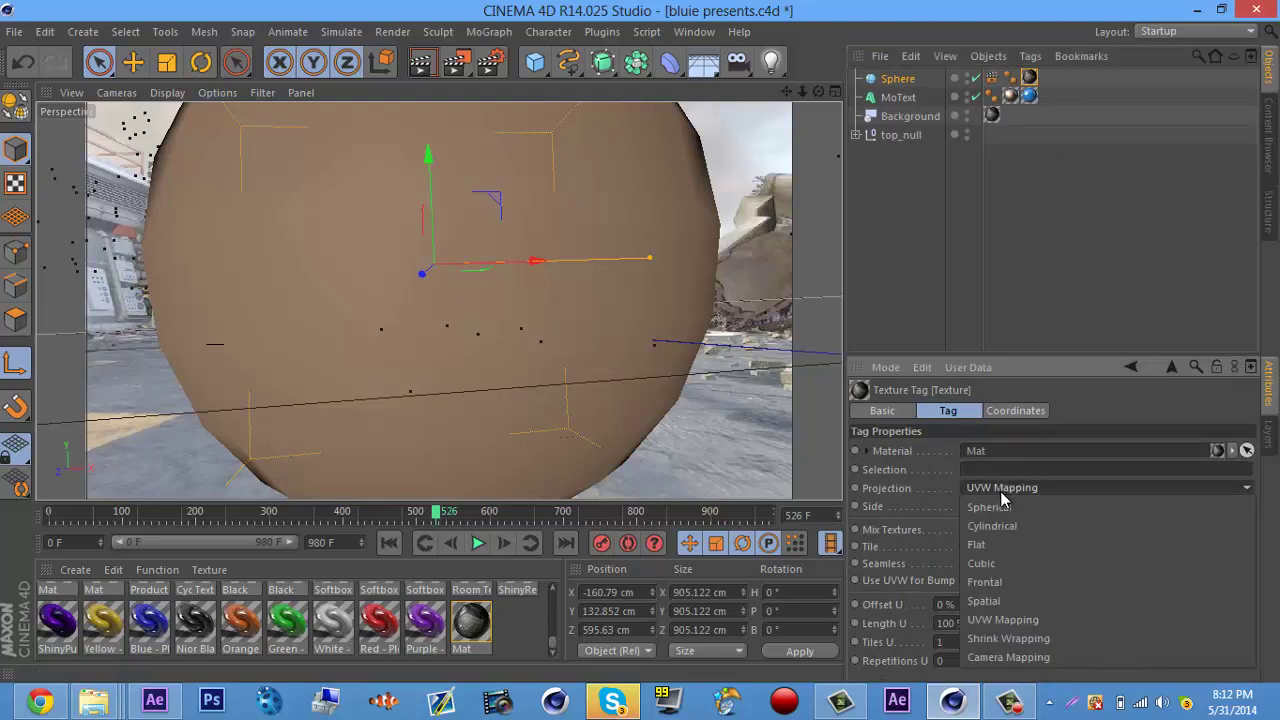
click(1004, 585)
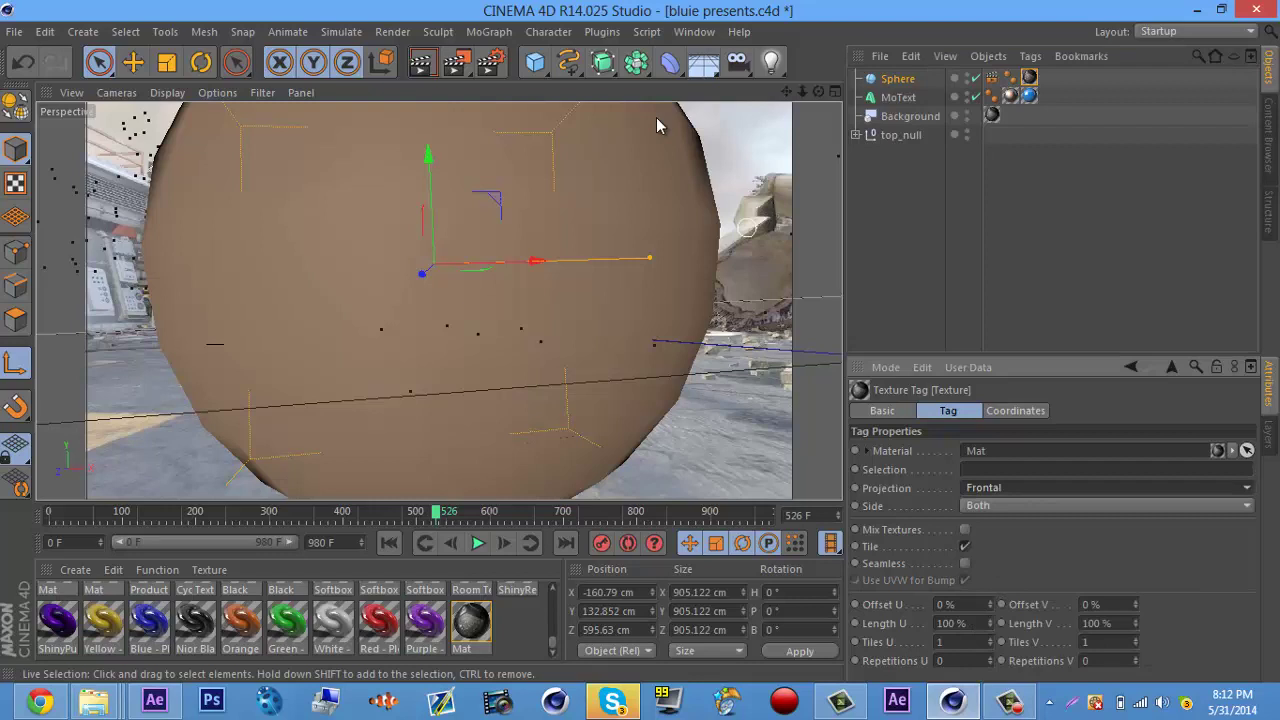
click(423, 63)
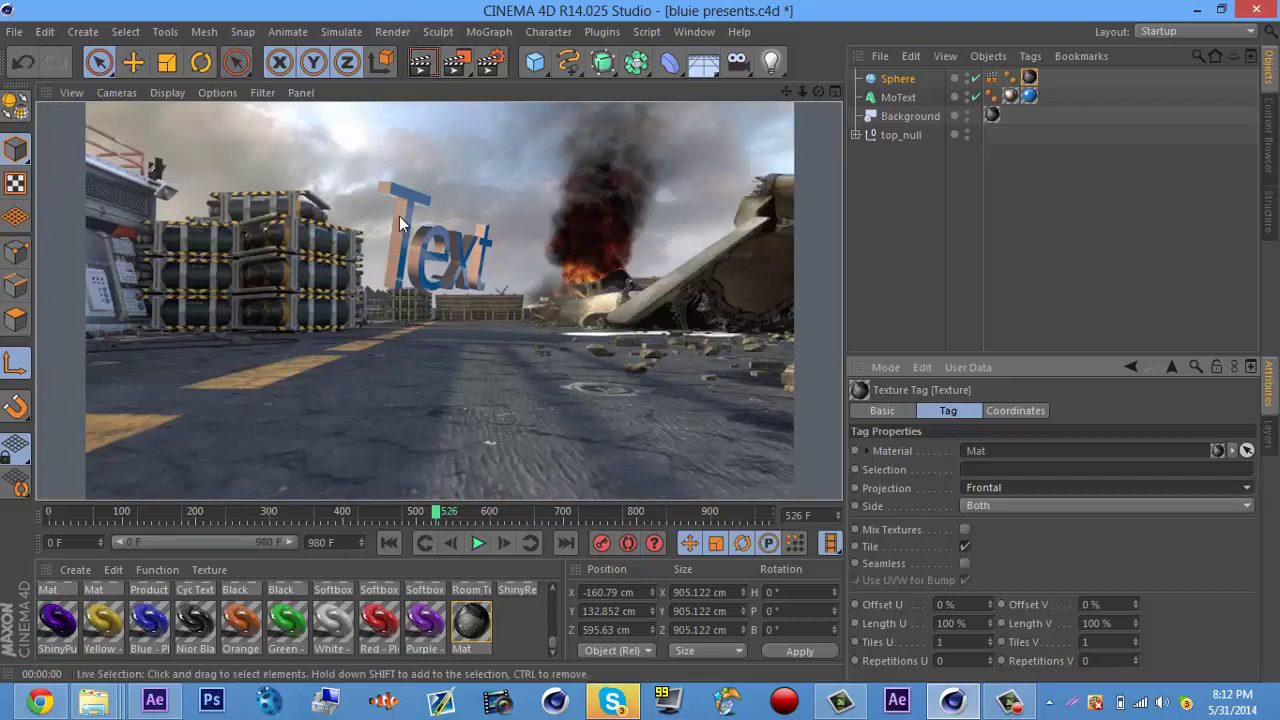
- Rotate MoText to H -5.253°, P 2.962°, B 5.807° and render to check the angle
click(896, 97)
click(201, 62)
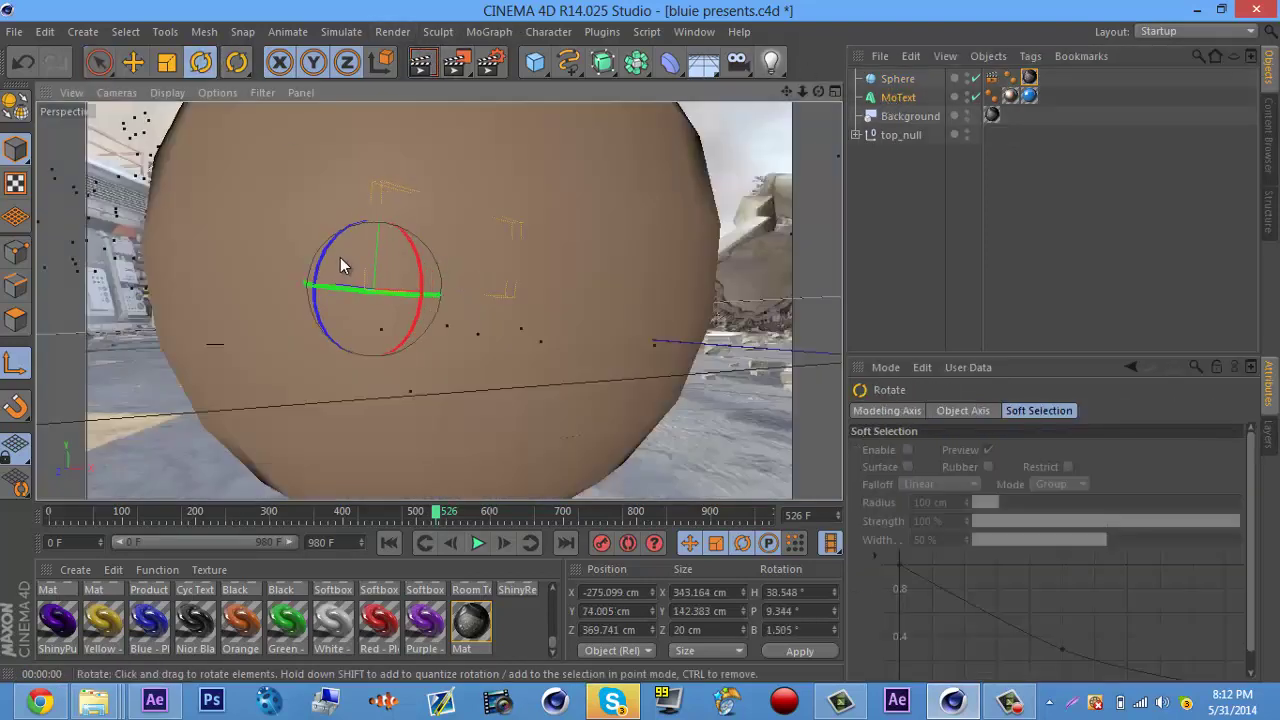
drag(343, 266, 293, 270)
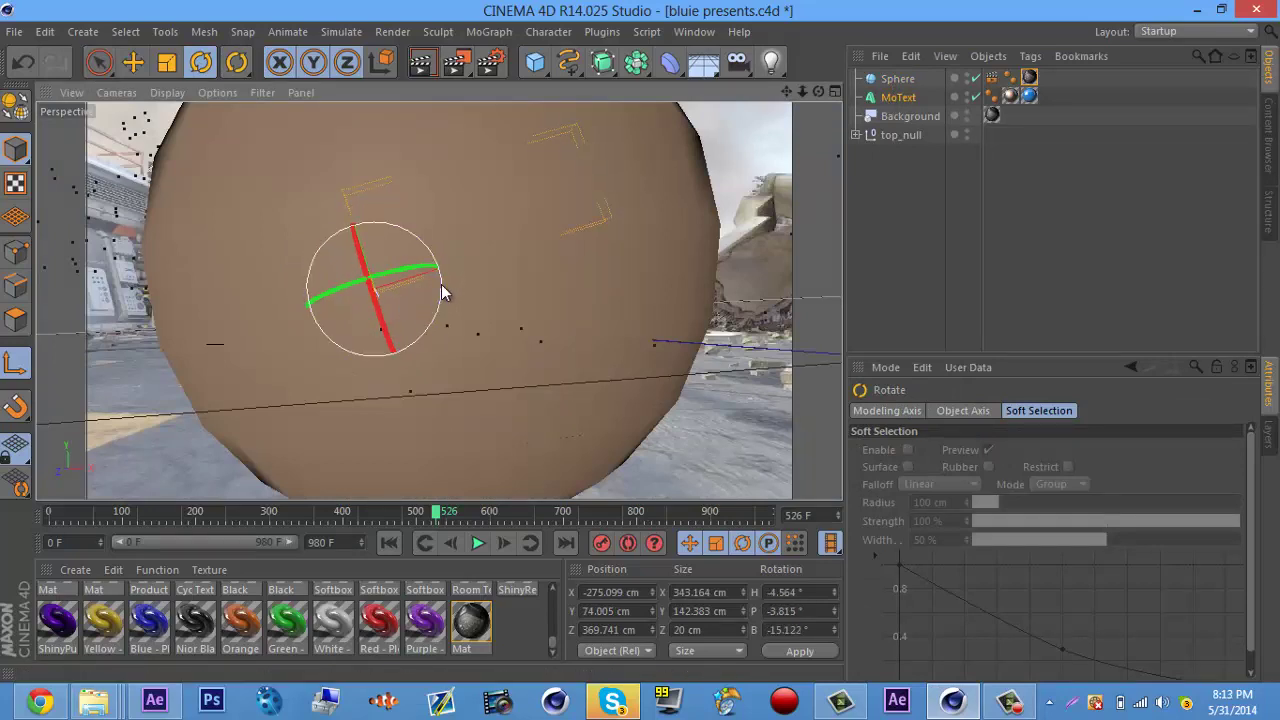
drag(443, 289, 394, 306)
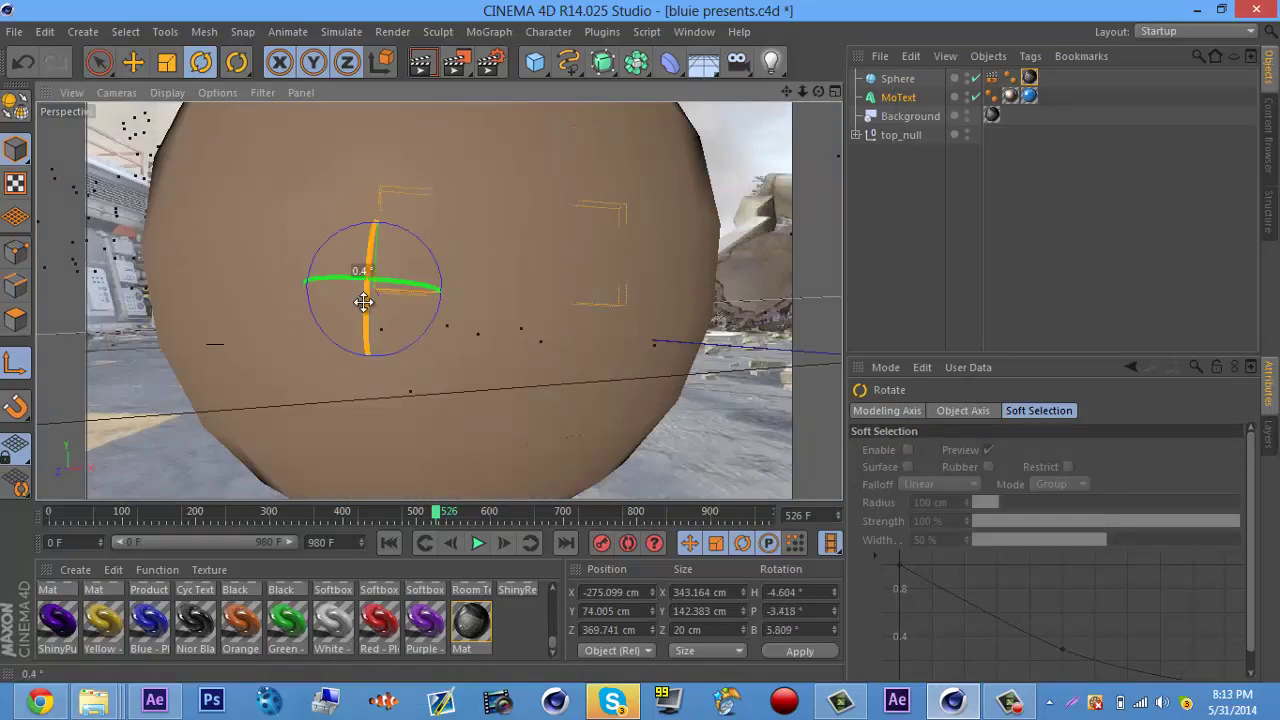
click(420, 62)
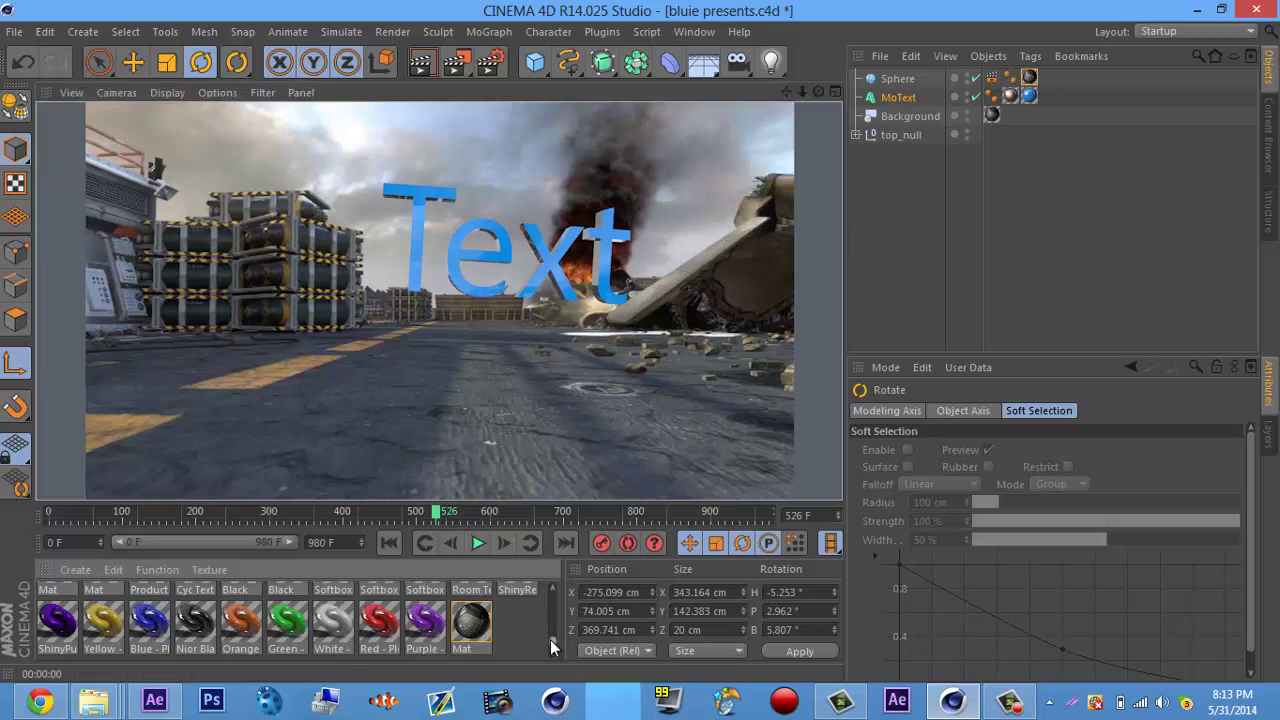
drag(550, 640, 560, 578)
scroll(557, 608, down, 2)
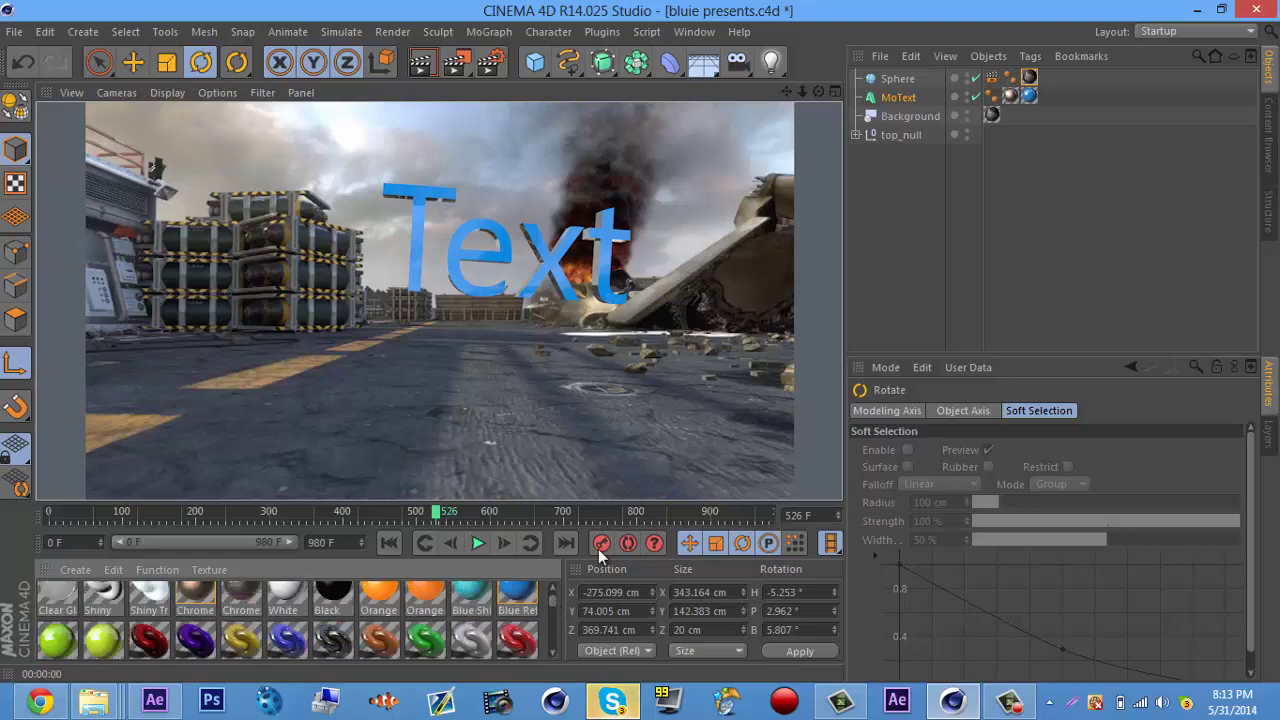
- Set Blue Reflective's reflection brightness to 100%, then 73%, rendering after each change
click(1030, 98)
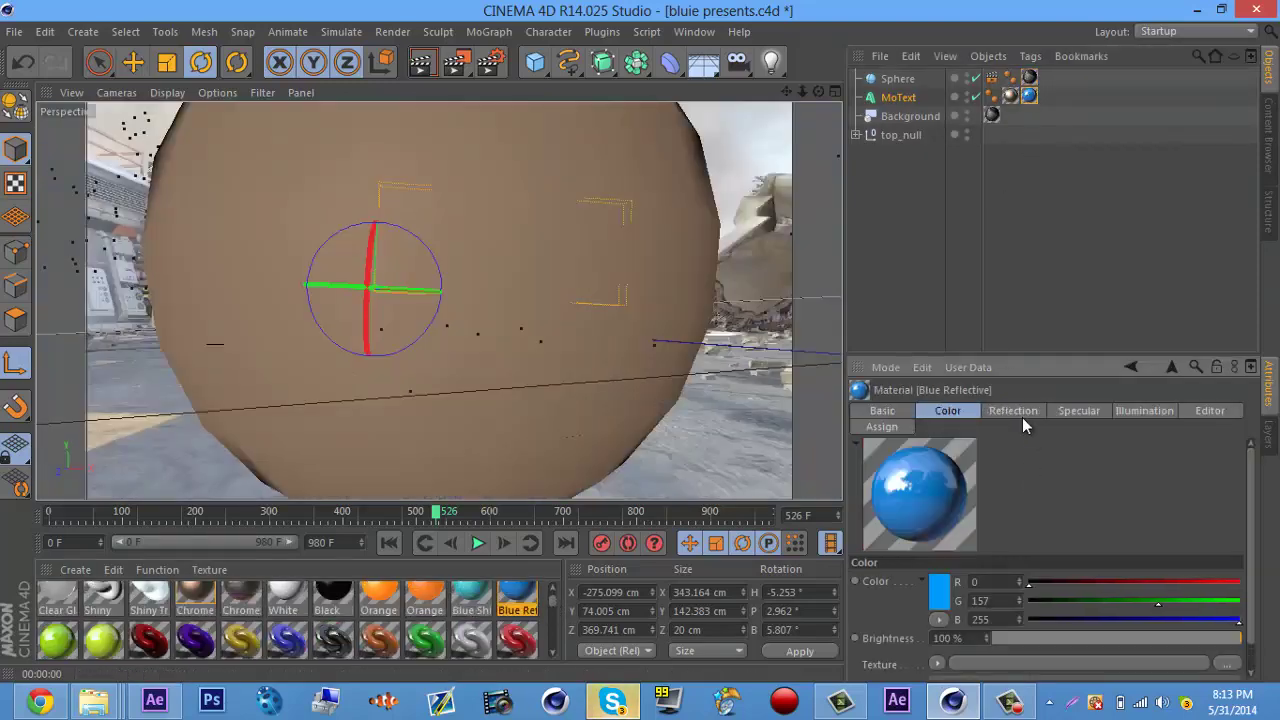
click(1022, 412)
drag(1132, 633, 1244, 637)
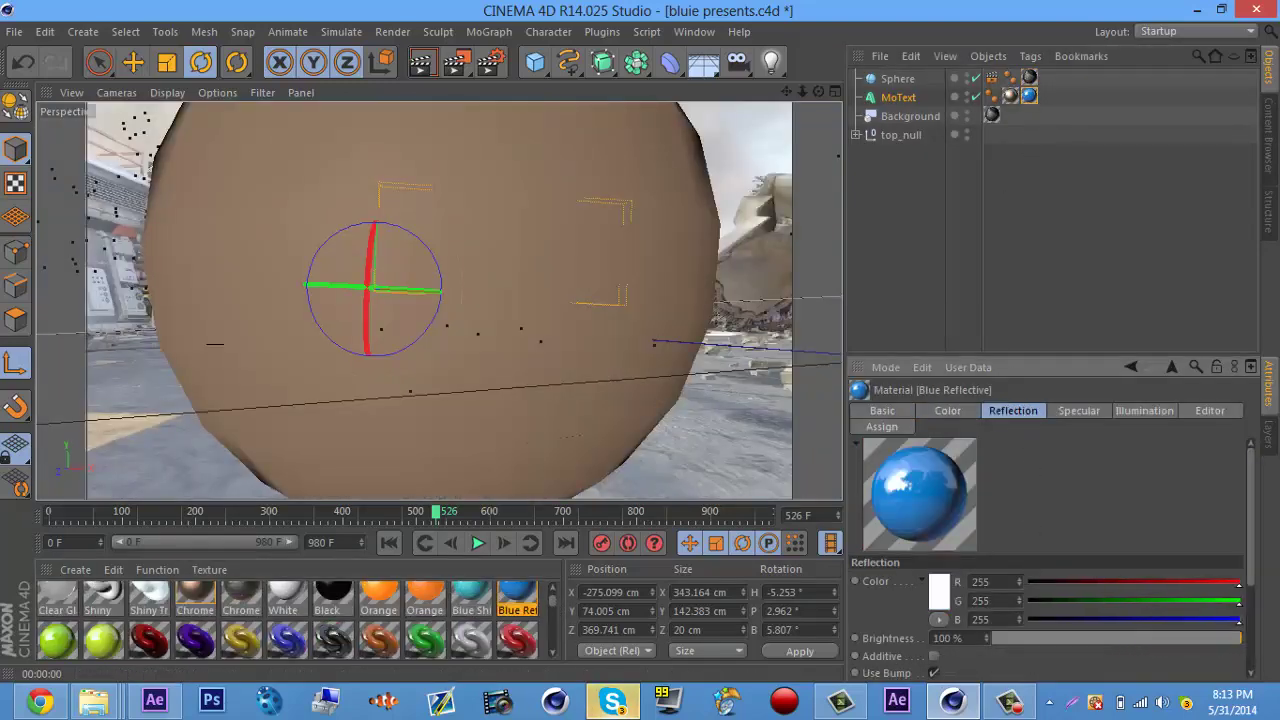
click(438, 68)
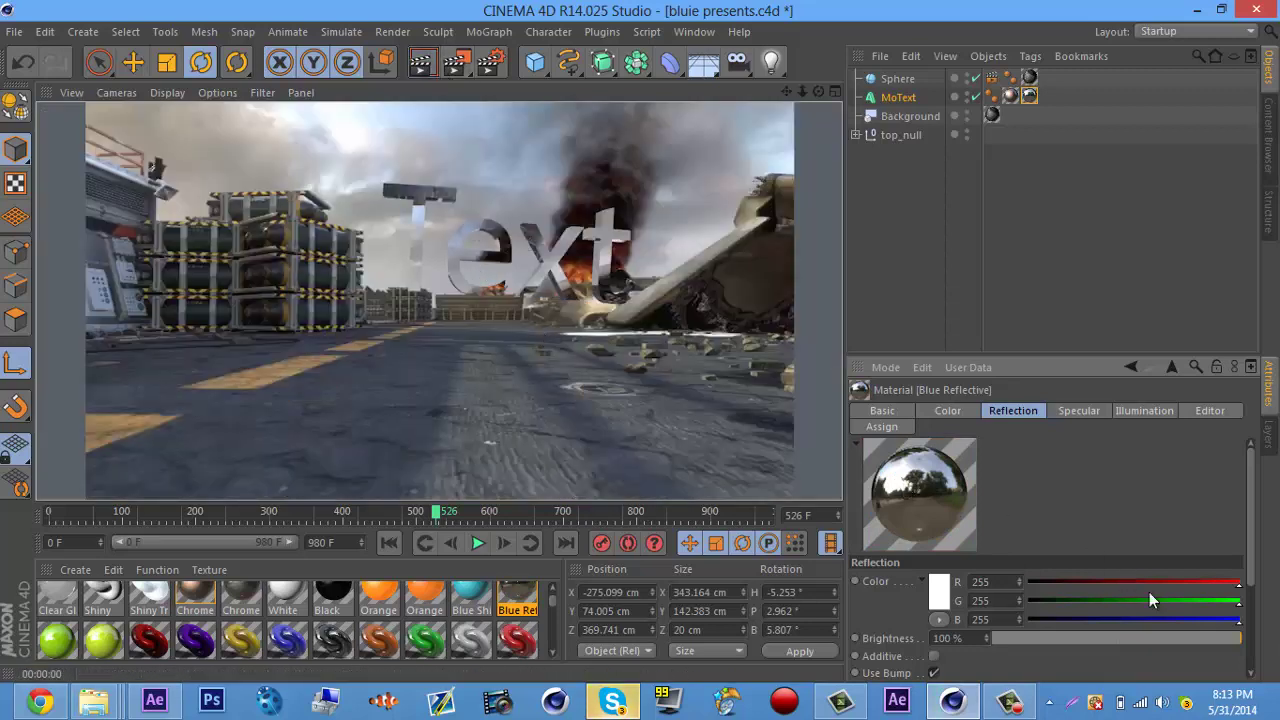
click(1174, 638)
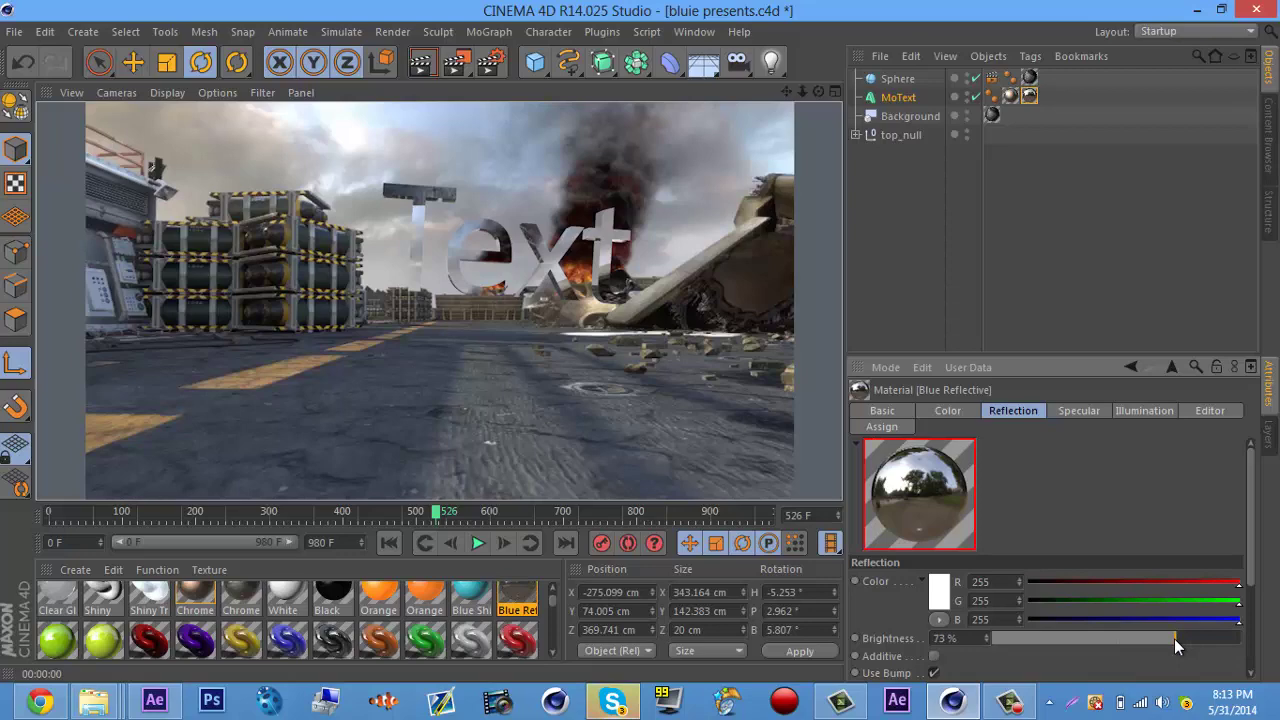
click(420, 62)
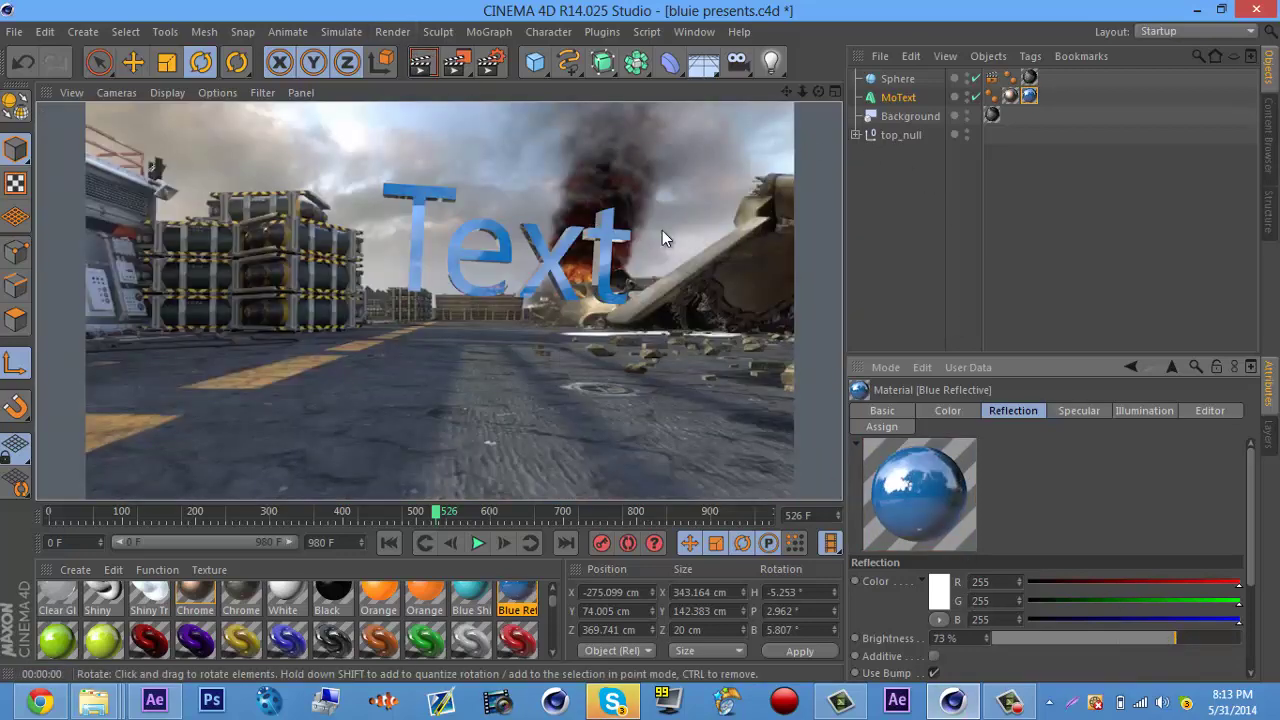
- Load the Pluto Exclusive Lightroom light rig and render the Text under its lighting
click(14, 31)
click(67, 81)
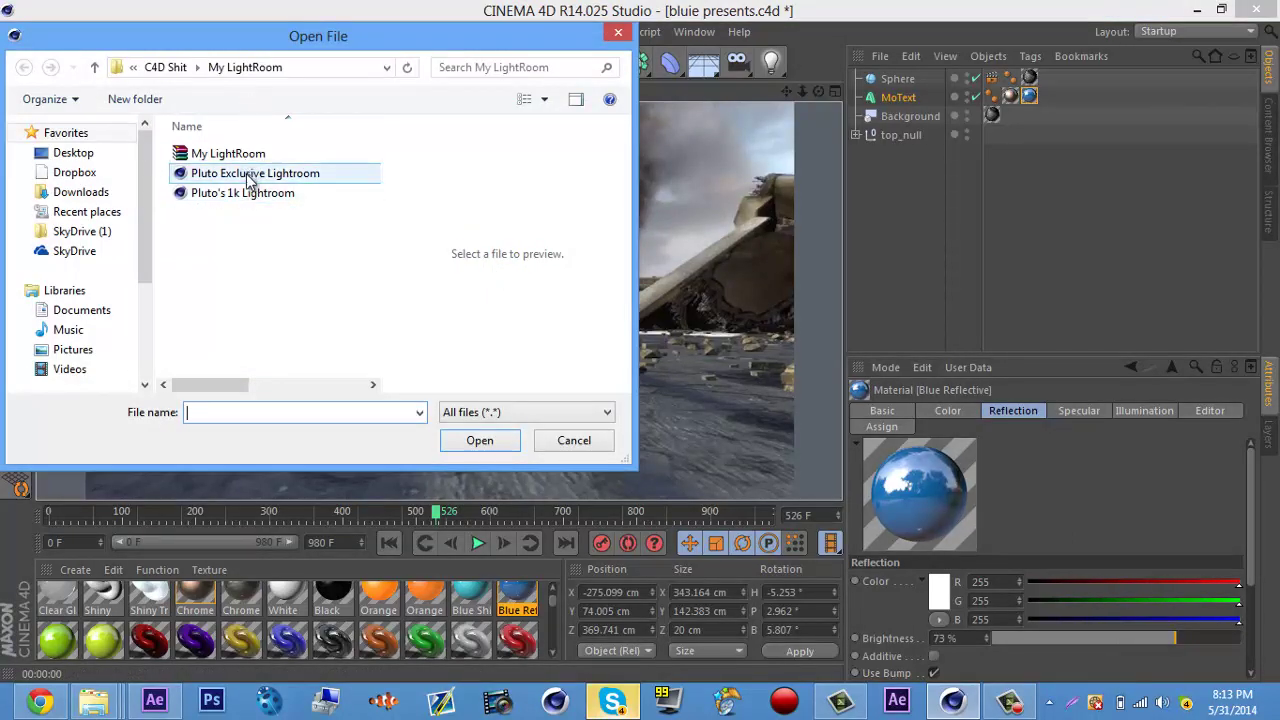
double_click(250, 175)
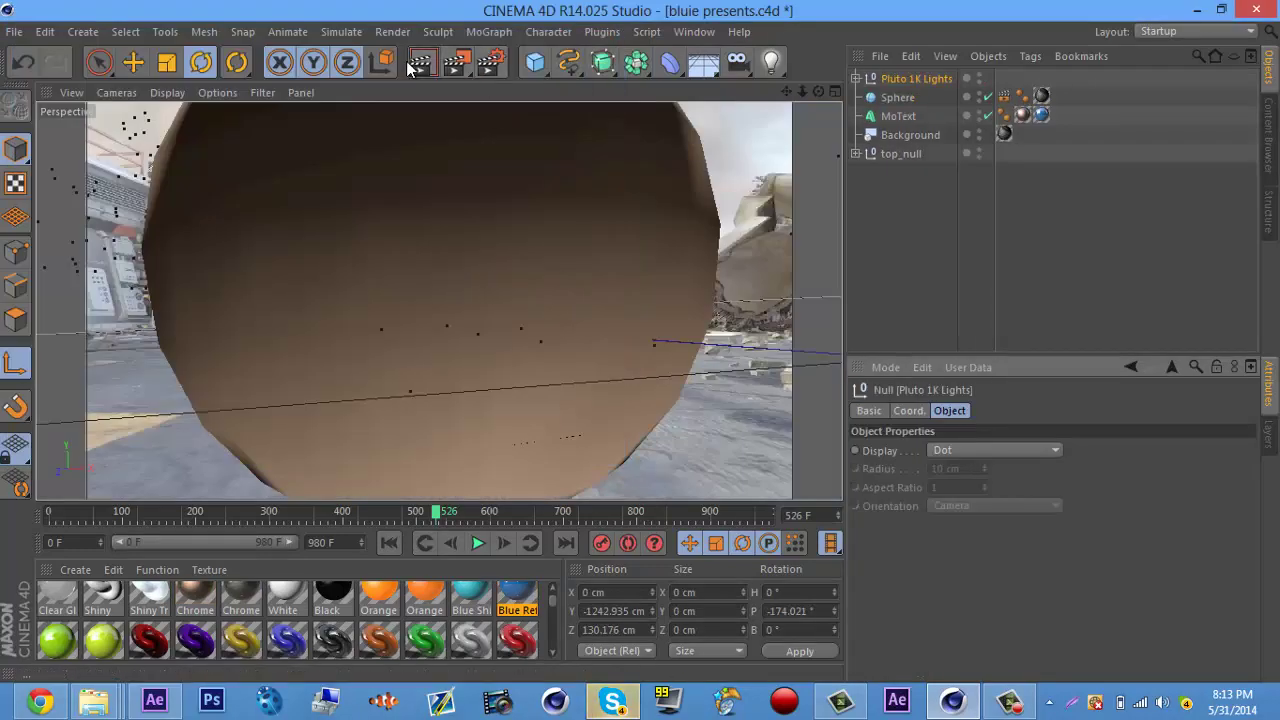
click(419, 63)
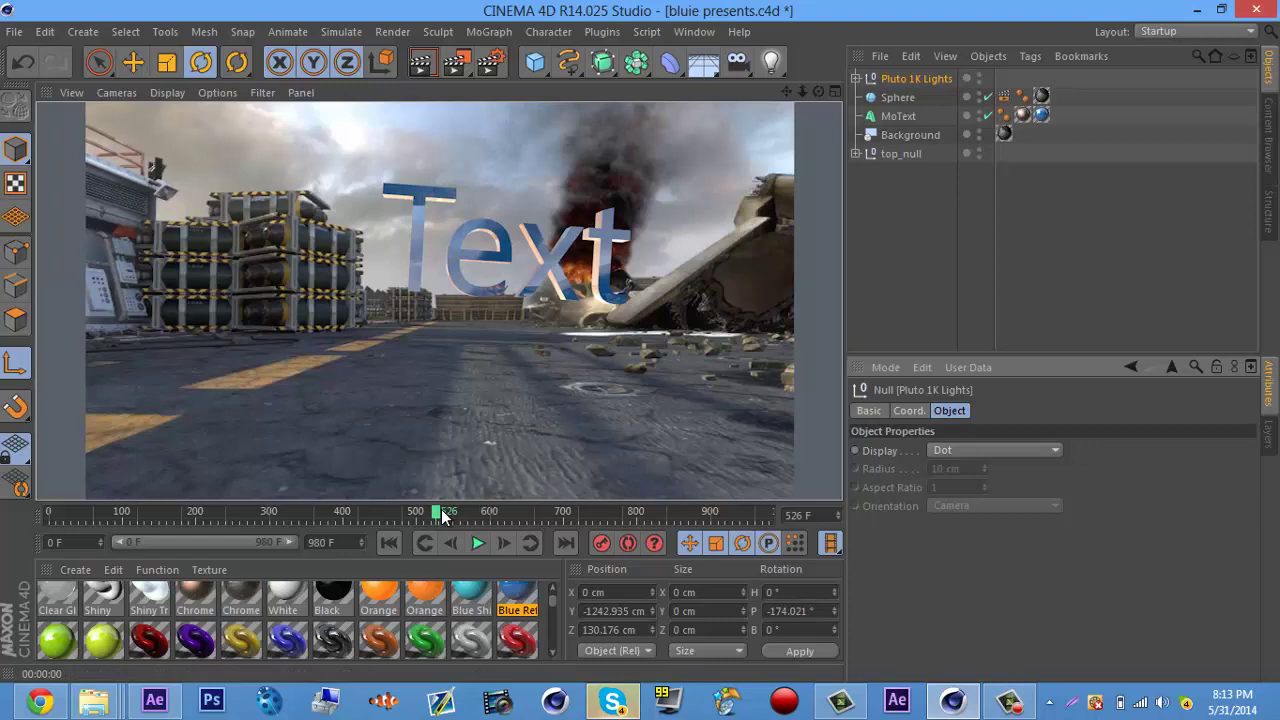
- Render the reflective Text at timeline frames 601, 706 and 657
drag(443, 514, 491, 514)
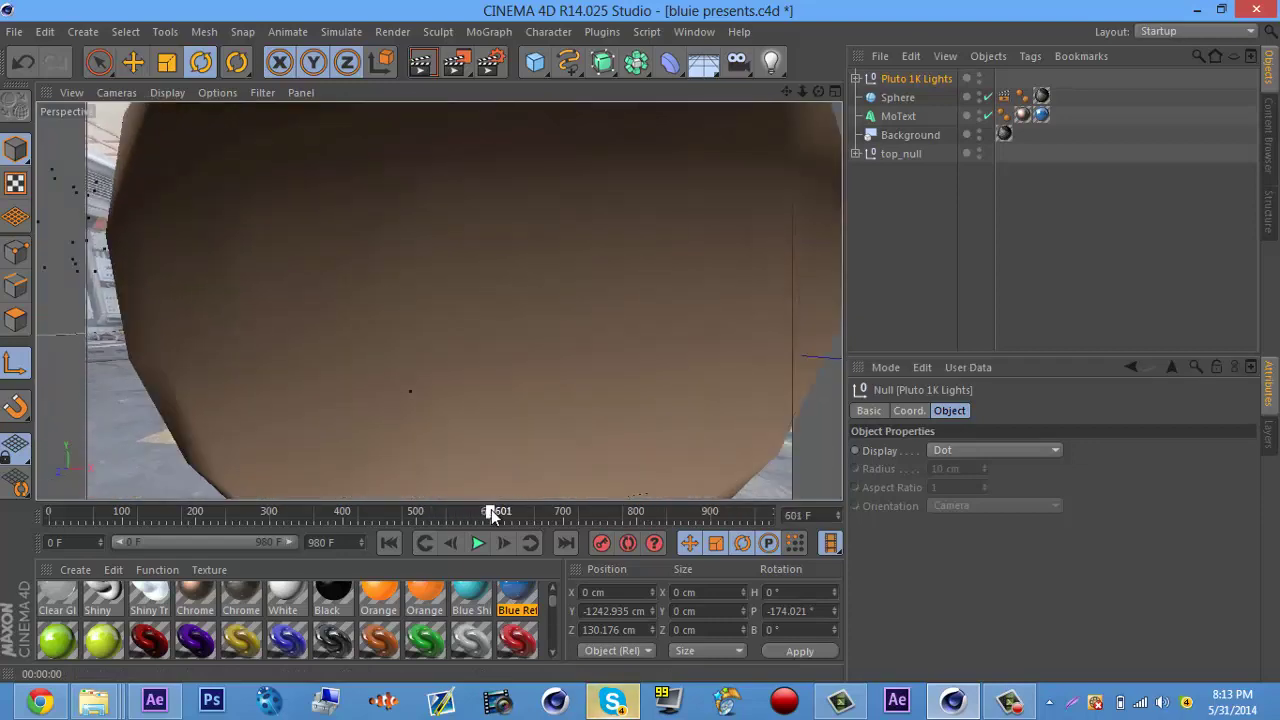
click(424, 63)
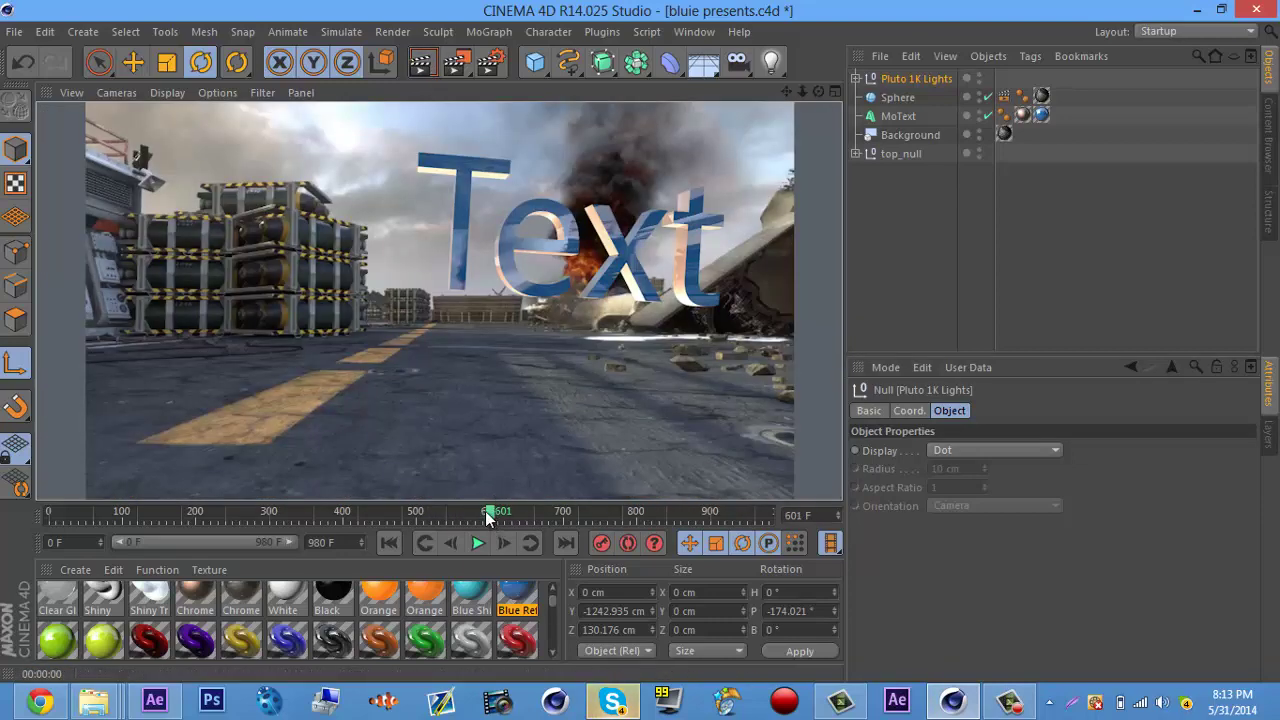
drag(480, 516, 567, 516)
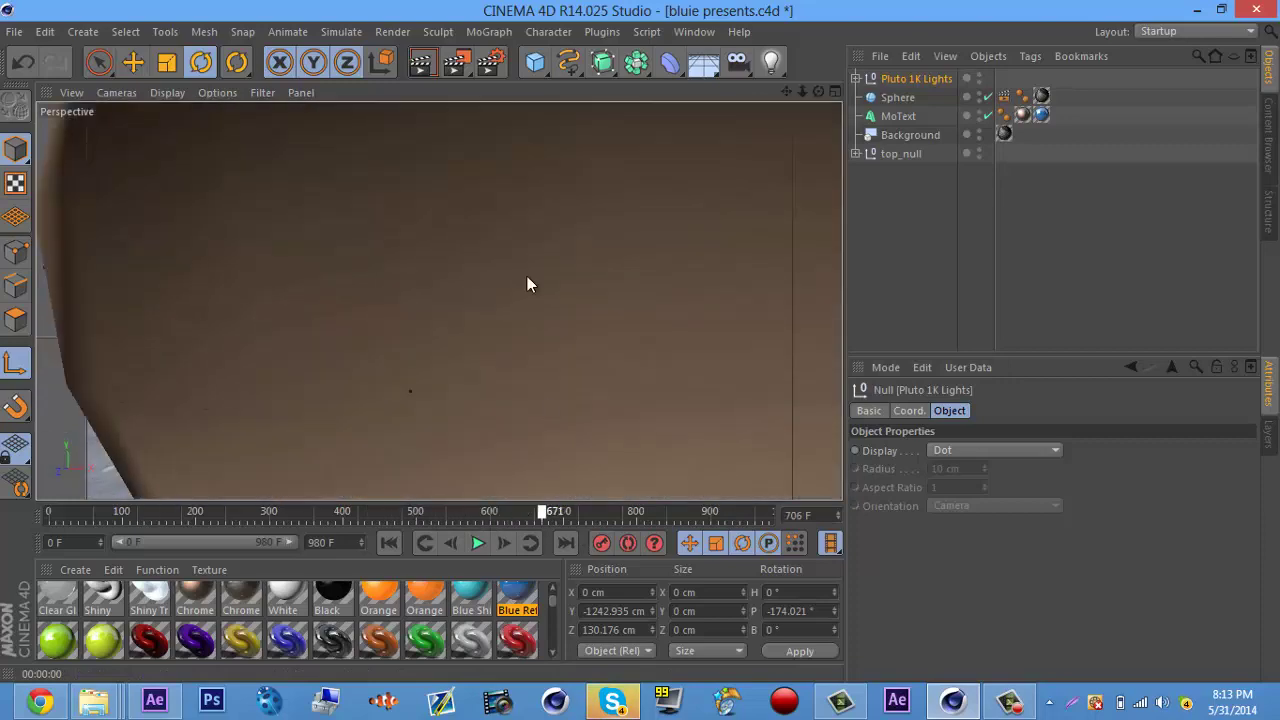
click(435, 68)
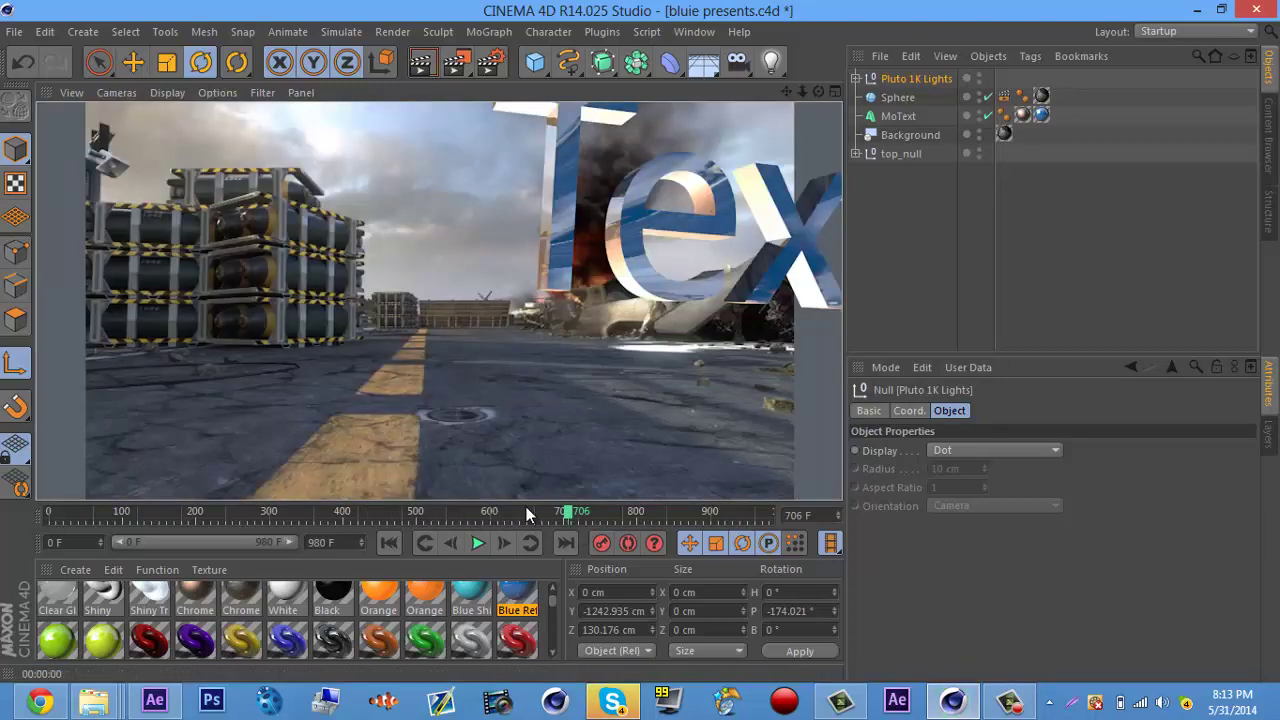
drag(477, 514, 531, 510)
click(424, 63)
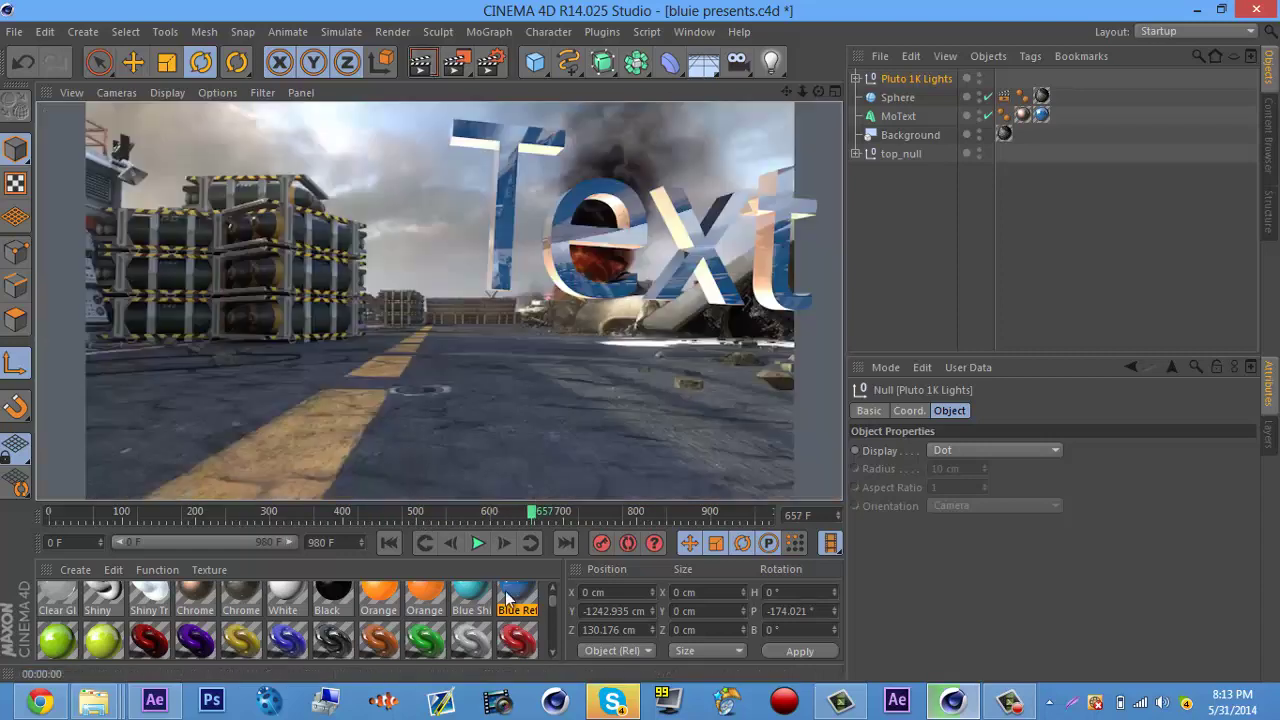